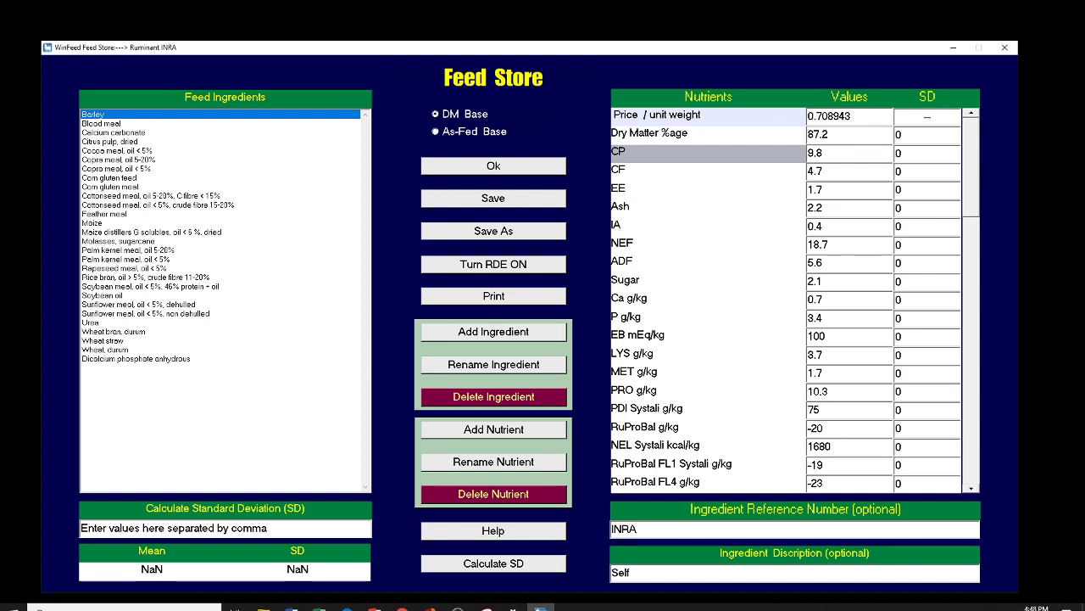
Rename the CP nutrient to CPro and change its name back to CP.
{"action": "left_click", "coordinate": [493, 462]}
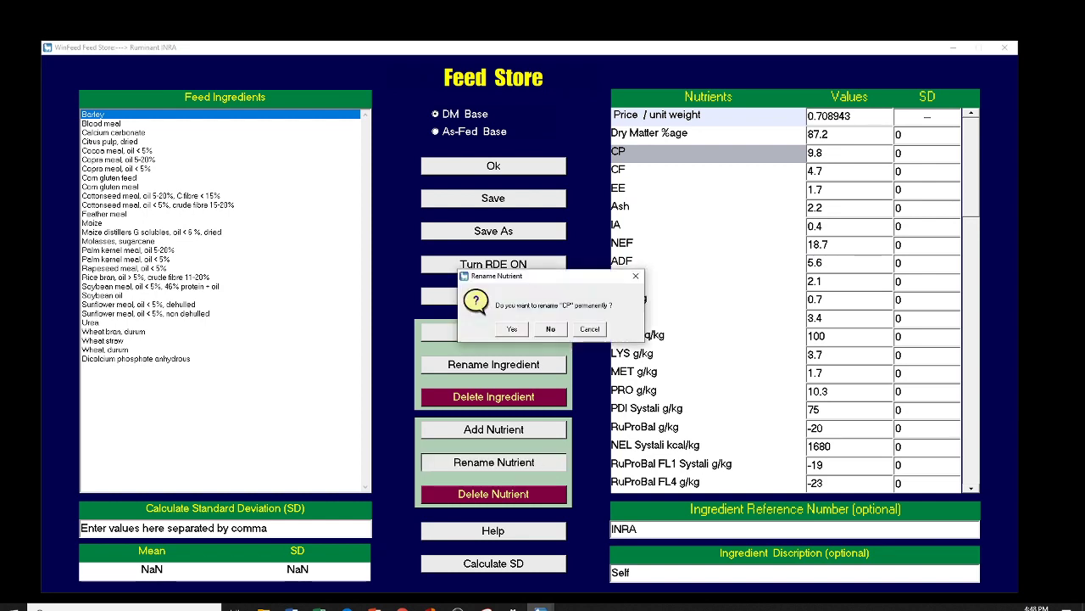
{"action": "left_click", "coordinate": [511, 329]}
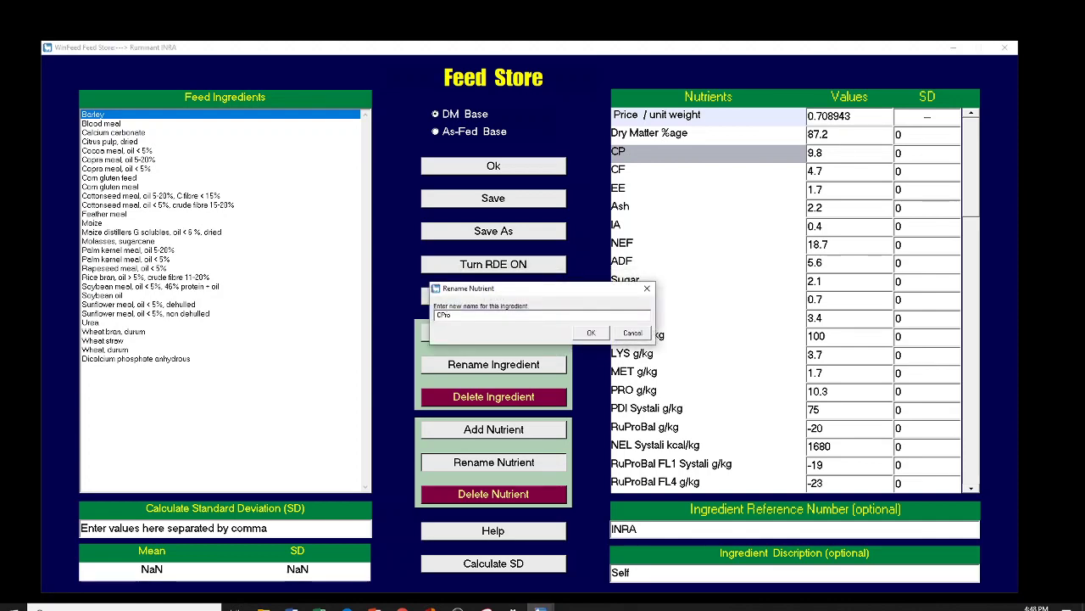
{"action": "left_click", "coordinate": [591, 332]}
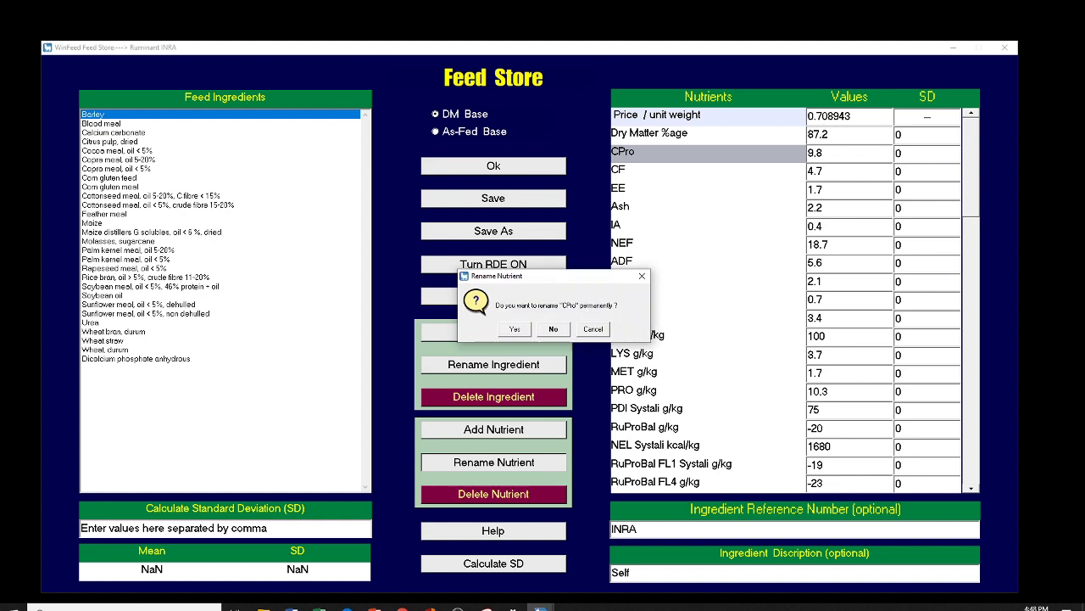
{"action": "key", "text": "Return"}
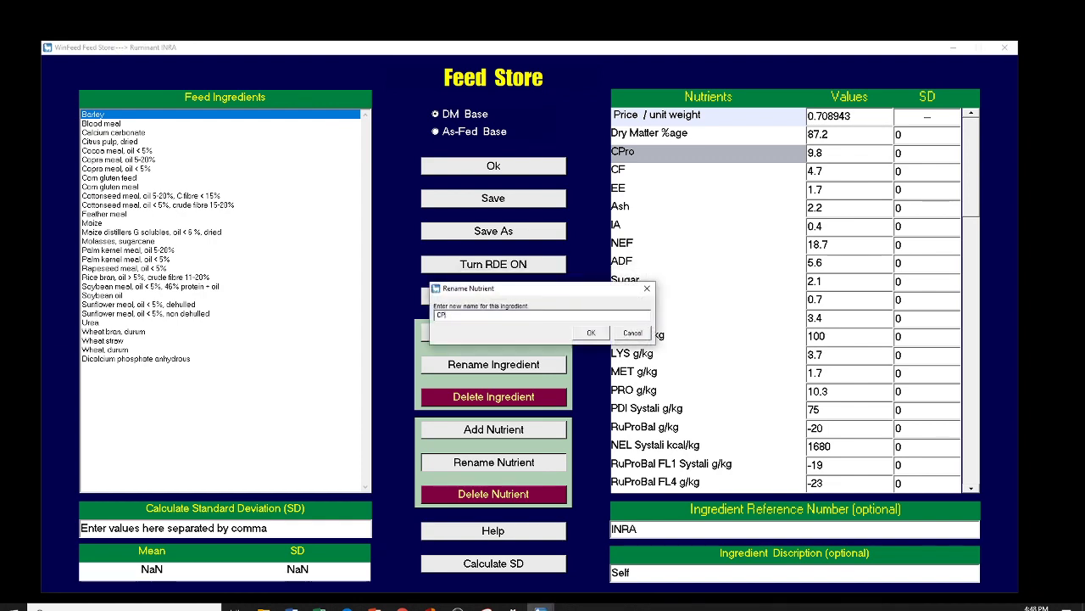
{"action": "key", "text": "Return"}
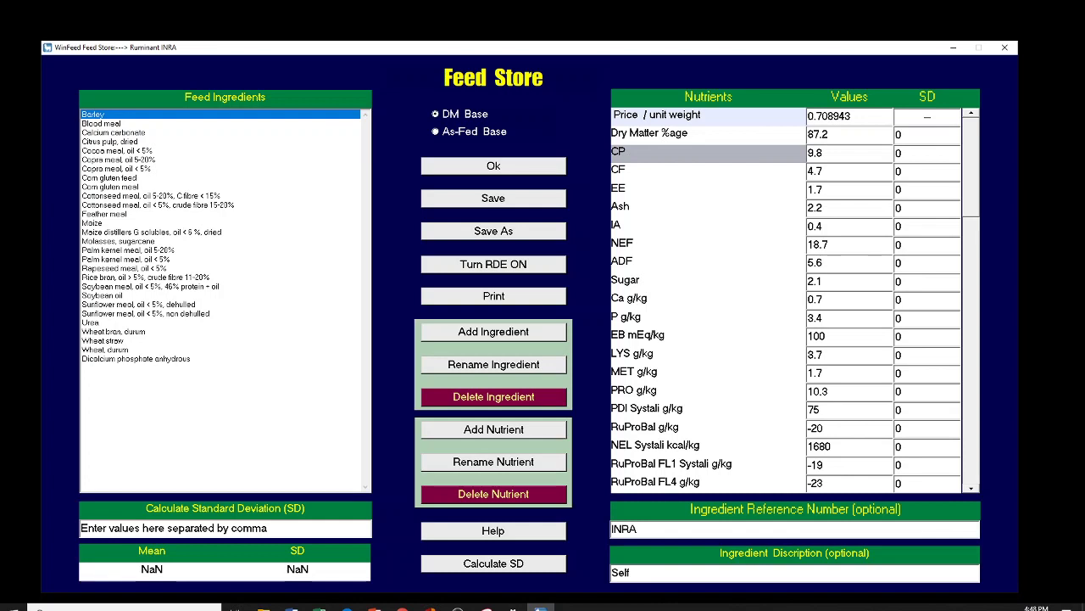
Add a new nutrient named ca:p to the feed store.
{"action": "scroll", "coordinate": [793, 297], "scroll_direction": "down", "scroll_amount": 3}
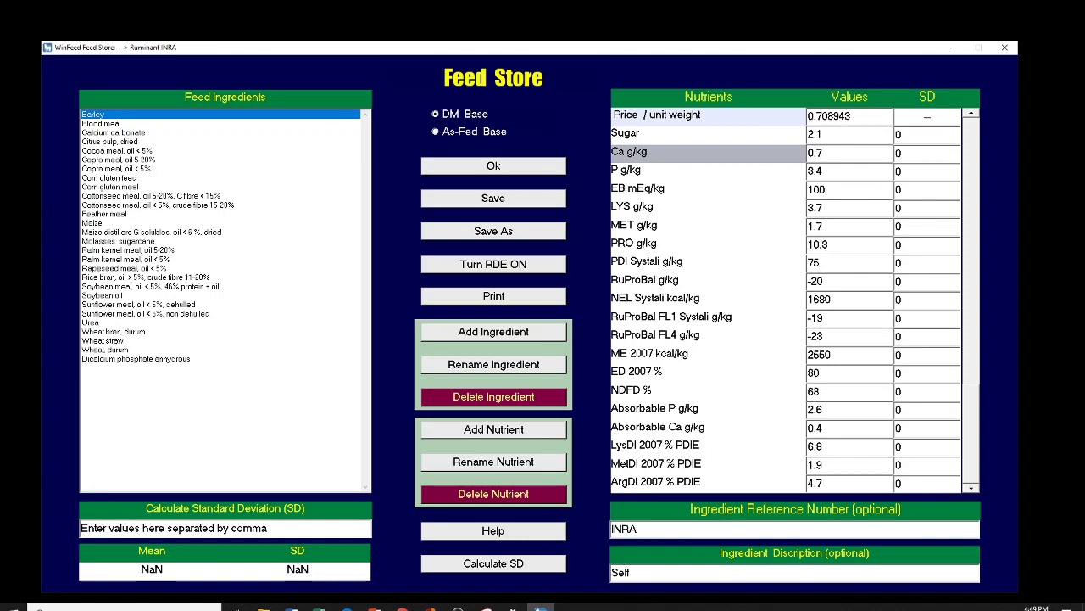
{"action": "scroll", "coordinate": [793, 297], "scroll_direction": "up", "scroll_amount": 3}
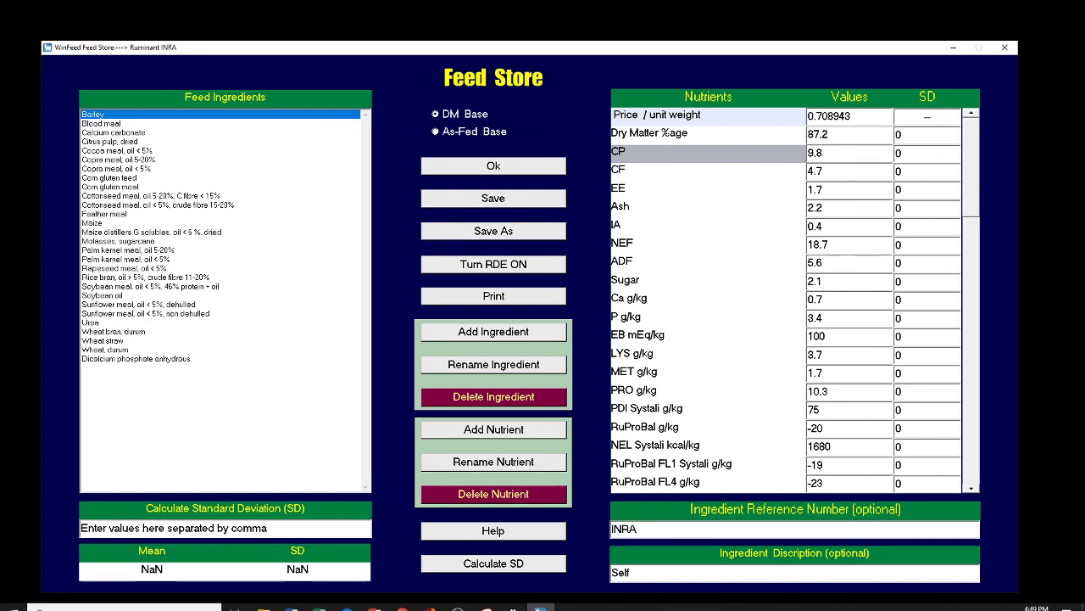
{"action": "left_click", "coordinate": [494, 429]}
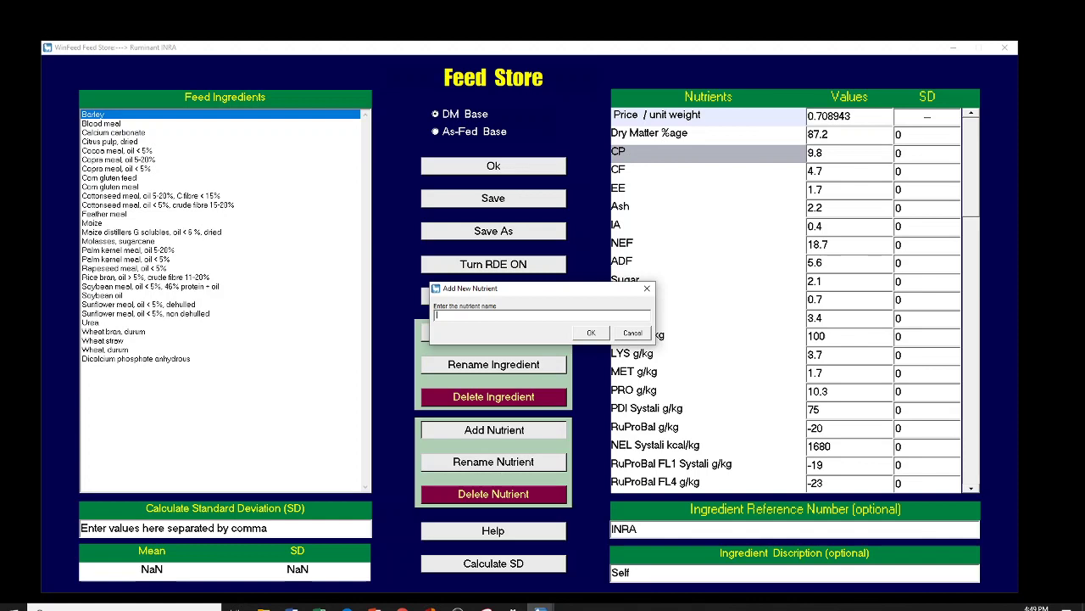
{"action": "type", "text": "d"}
{"action": "type", "text": "a:p"}
{"action": "key", "text": "Return"}
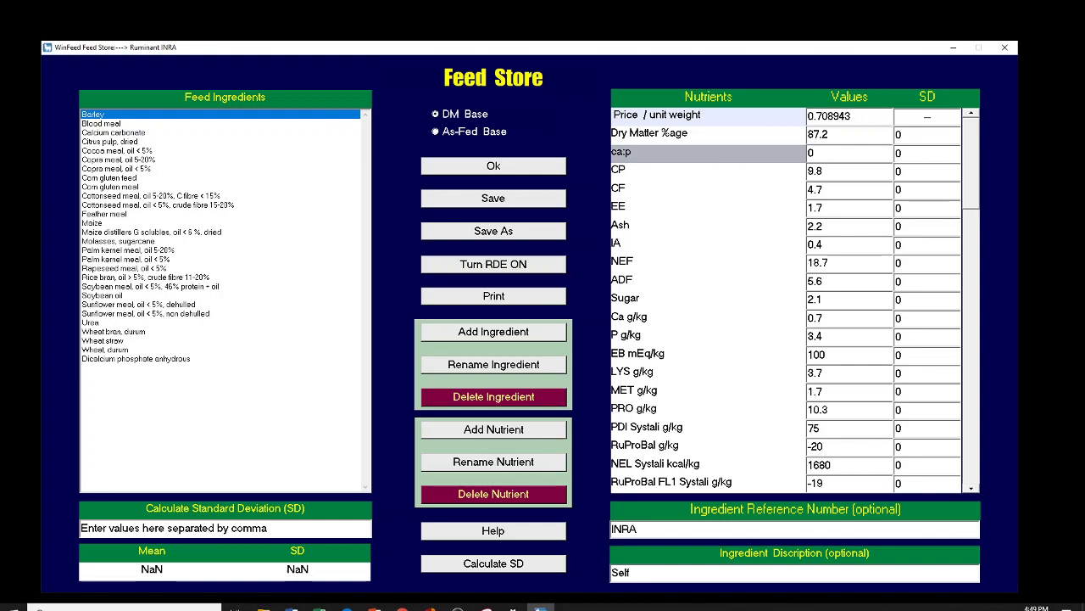
Review the nutrient values of Corn gluten feed, Cottonseed meal with 5-20% oil, and Barley.
{"action": "left_click", "coordinate": [117, 150]}
{"action": "left_click", "coordinate": [110, 177]}
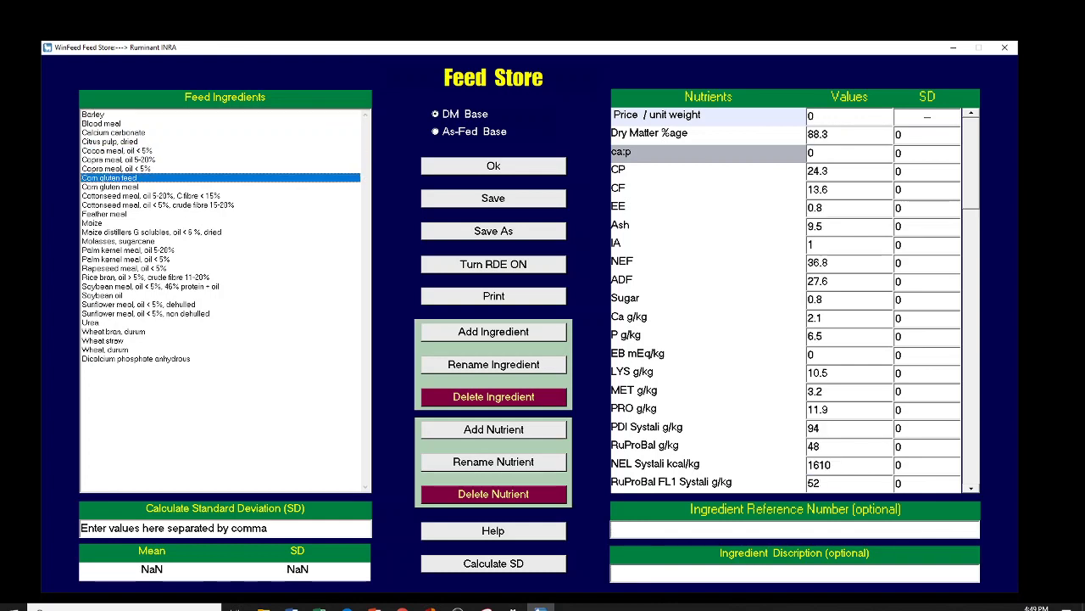
{"action": "left_click", "coordinate": [151, 196]}
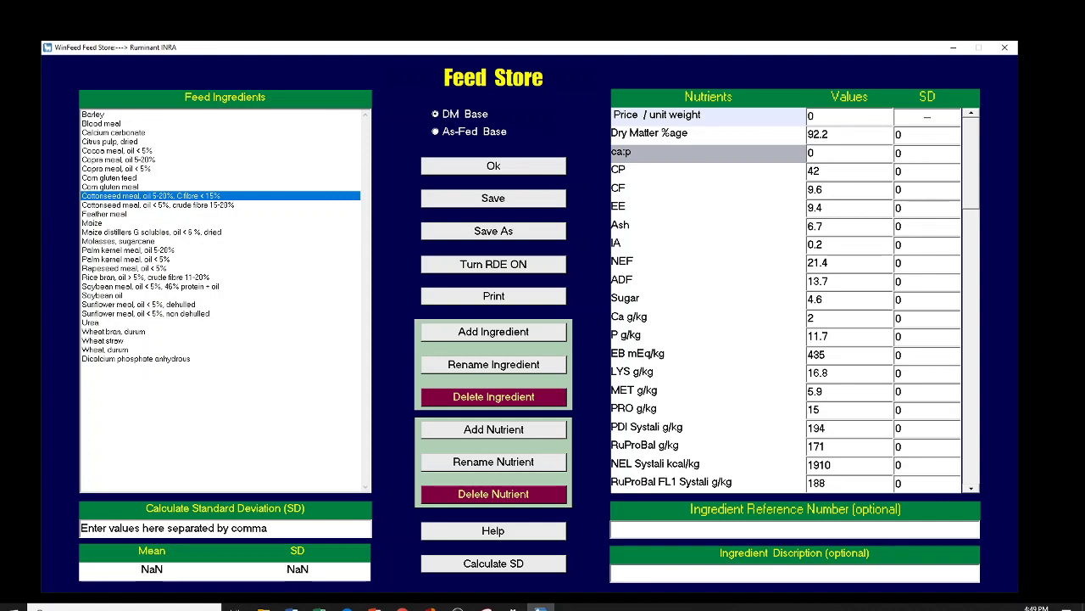
{"action": "left_click", "coordinate": [93, 114]}
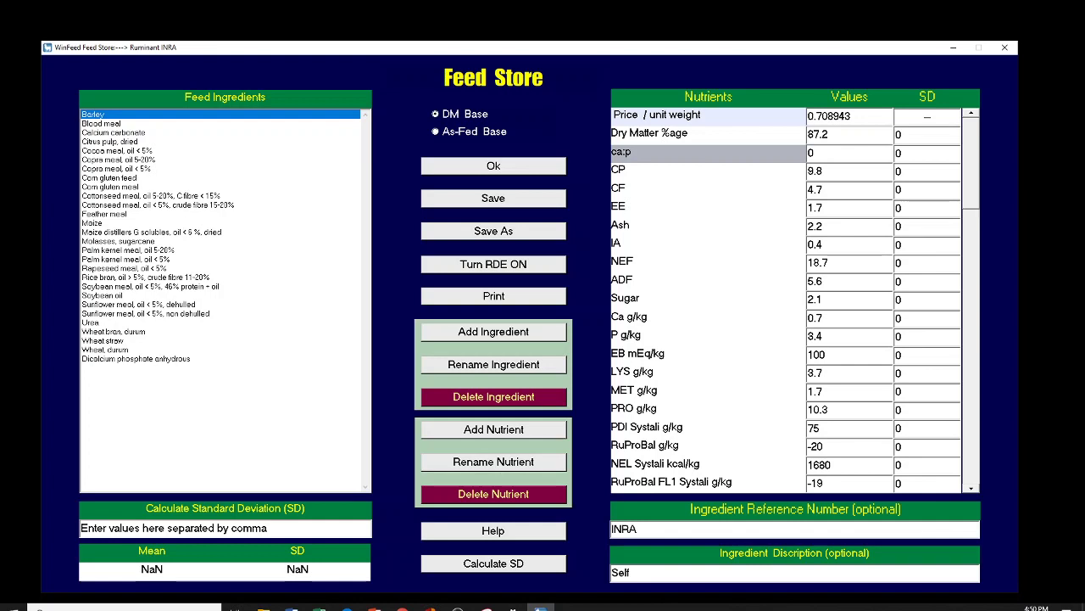
Turn RDE on and go through the ingredients from Barley to Palm kernel meal, oil 5-20%.
{"action": "left_click", "coordinate": [494, 263]}
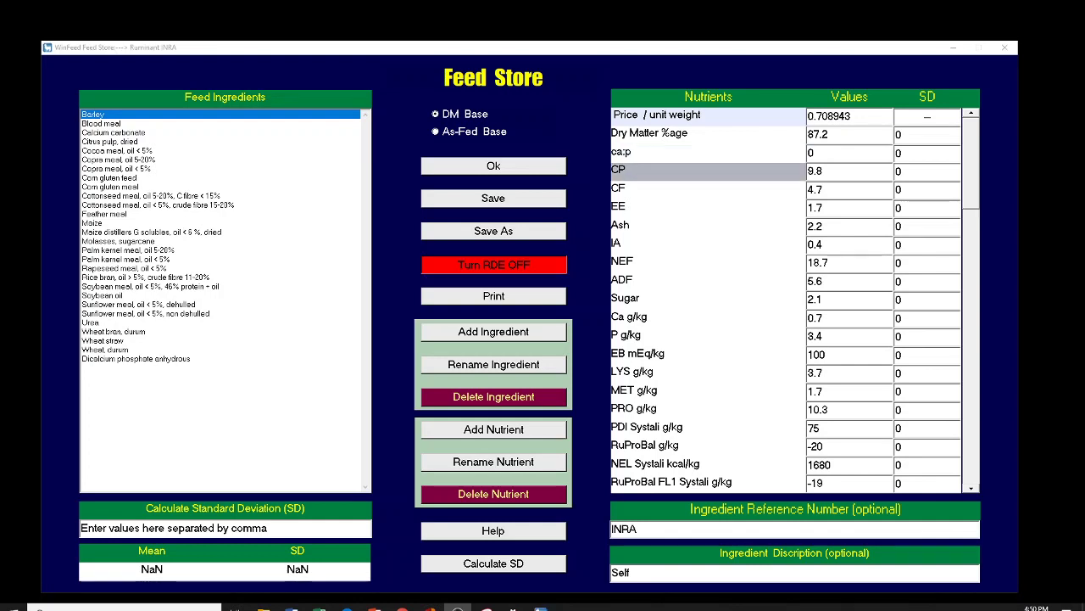
{"action": "key", "text": "Down"}
{"action": "key", "text": "Down"}
{"action": "key", "text": "Down"}
{"action": "key", "text": "Down"}
{"action": "key", "text": "Down"}
{"action": "key", "text": "Down"}
{"action": "key", "text": "Down"}
{"action": "key", "text": "Down"}
{"action": "key", "text": "Down"}
{"action": "key", "text": "Down"}
{"action": "key", "text": "Down"}
{"action": "key", "text": "Down"}
{"action": "key", "text": "Down"}
{"action": "key", "text": "Down"}
{"action": "key", "text": "Down"}
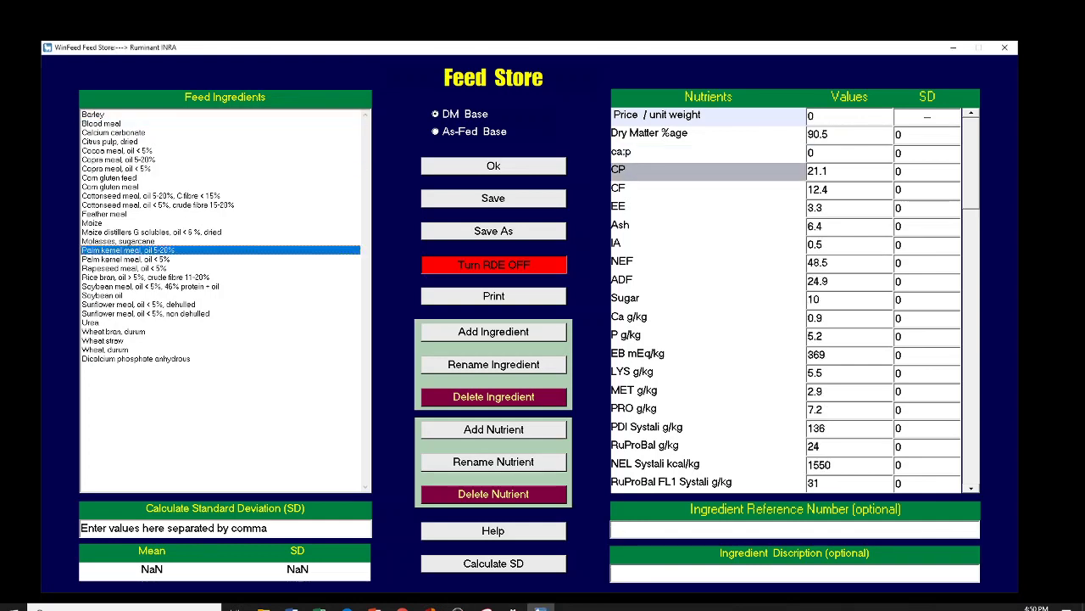
Enter 99 as the ca:p value of Barley and reset it to 0.
{"action": "left_click", "coordinate": [93, 113]}
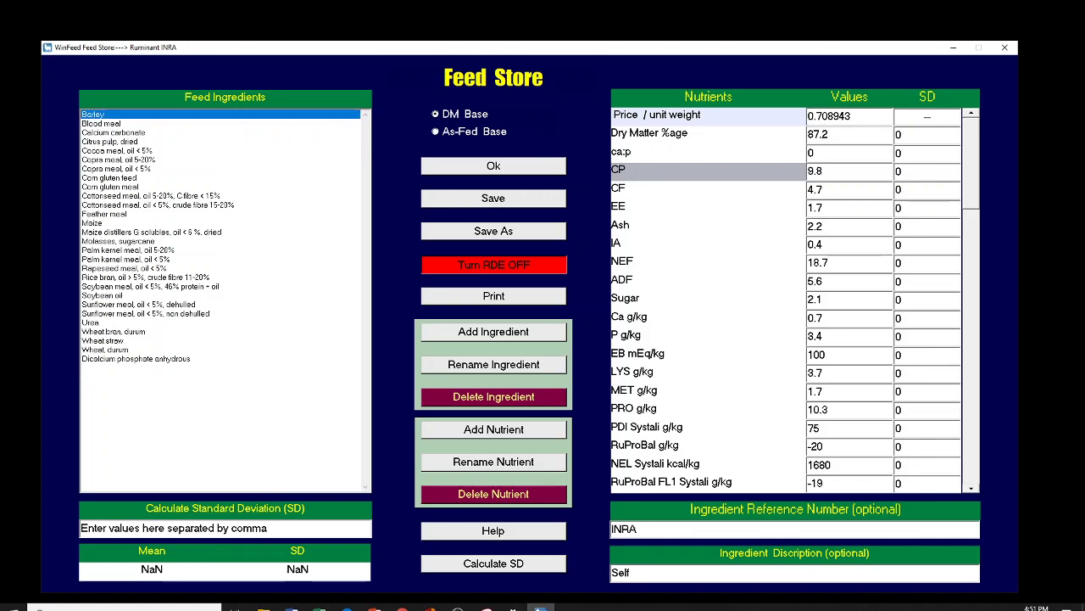
{"action": "left_click", "coordinate": [704, 152]}
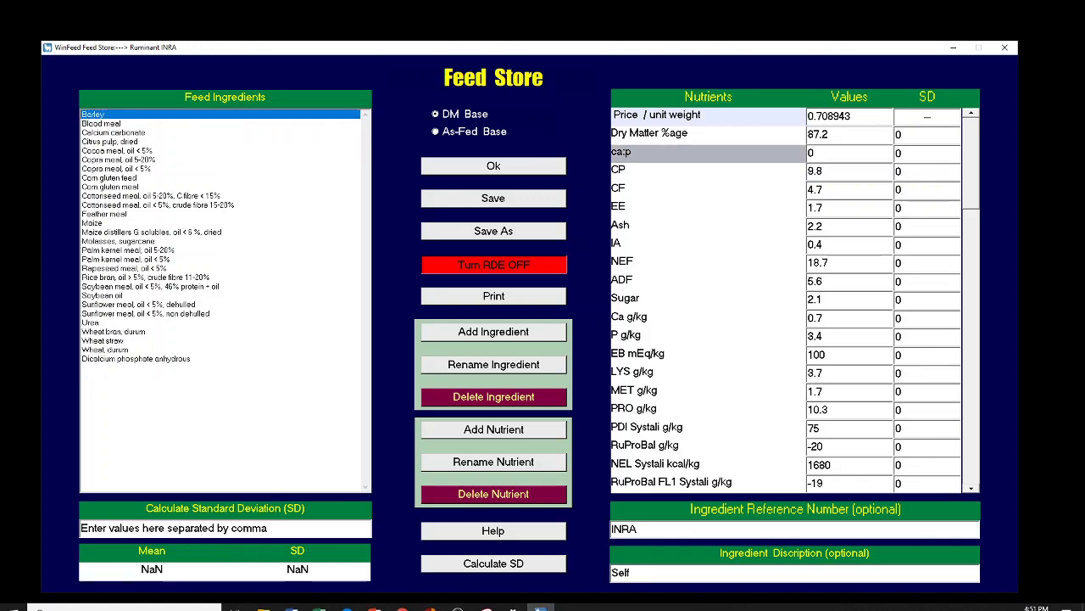
{"action": "left_click", "coordinate": [810, 152]}
{"action": "type", "text": "99"}
{"action": "left_click", "coordinate": [813, 153]}
{"action": "type", "text": "0"}
Open the dialog for saving the feed store under another name and close it without saving.
{"action": "left_click", "coordinate": [493, 230]}
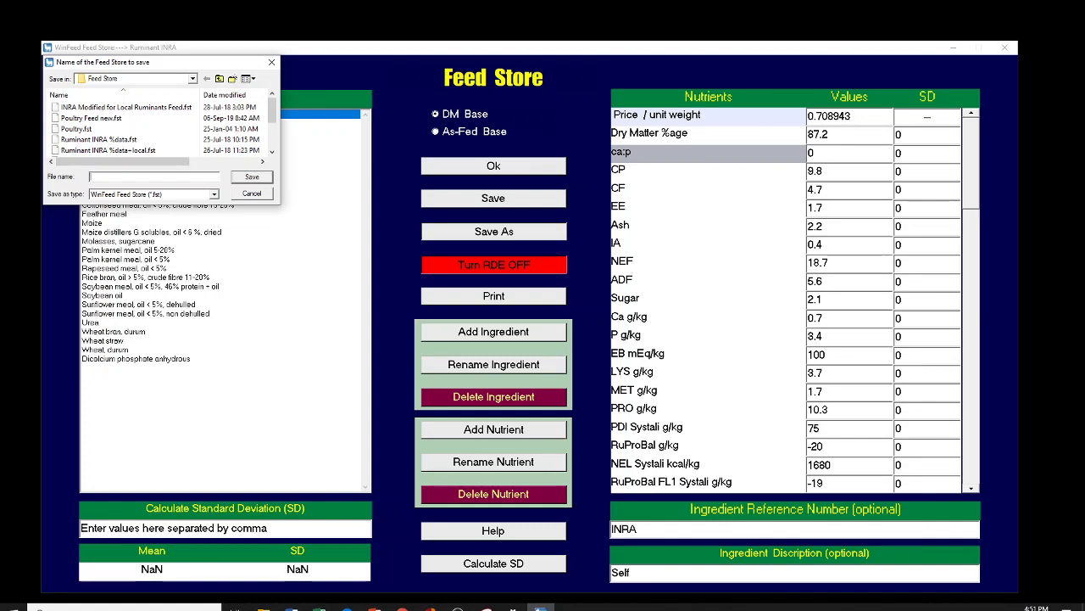
{"action": "key", "text": "Escape"}
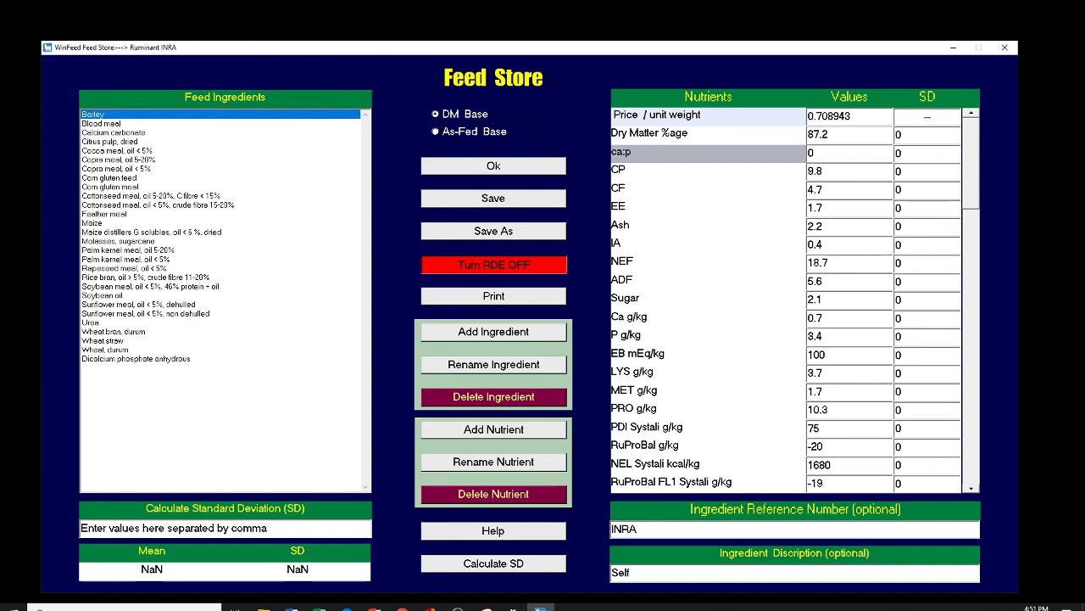
Add a new ingredient named gram to the feed store.
{"action": "left_click", "coordinate": [494, 331]}
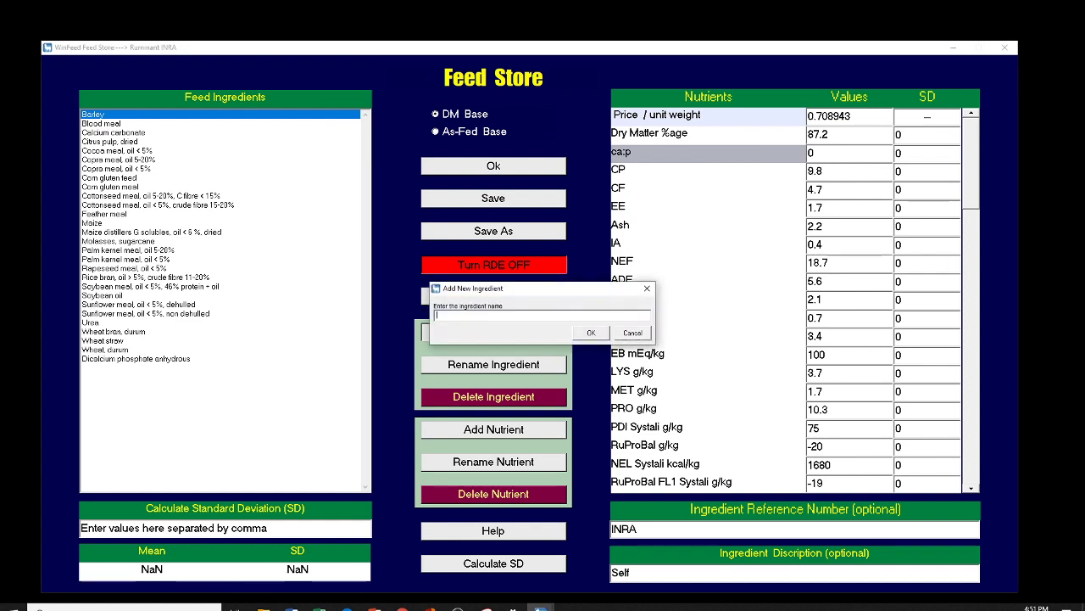
{"action": "type", "text": "drami"}
{"action": "key", "text": "Return"}
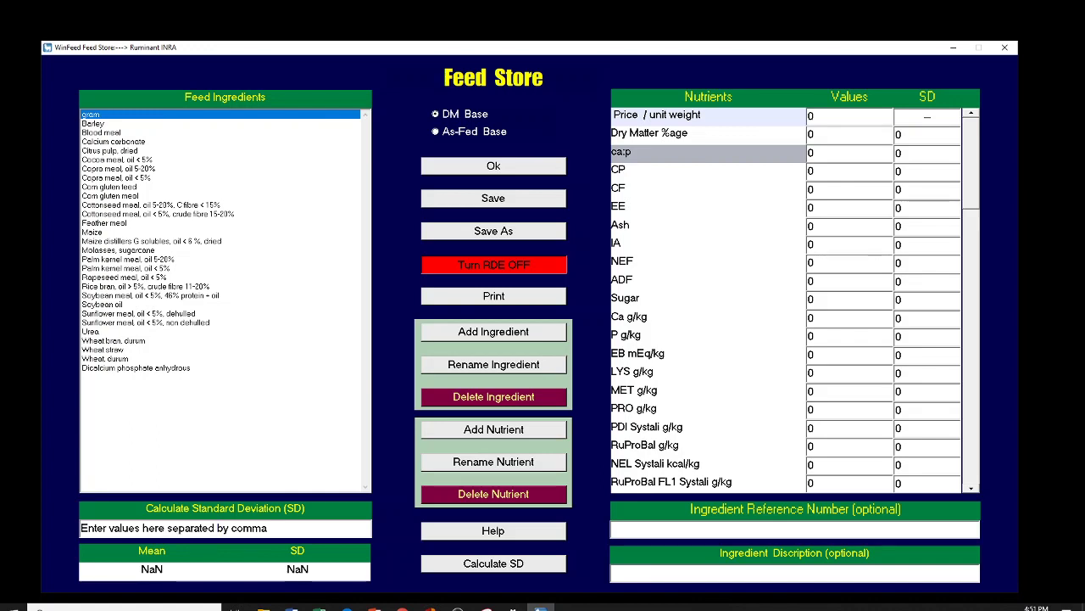
Enter the values 55,22,33 for the standard deviation calculation.
{"action": "left_click_drag", "start_coordinate": [244, 527], "coordinate": [80, 528]}
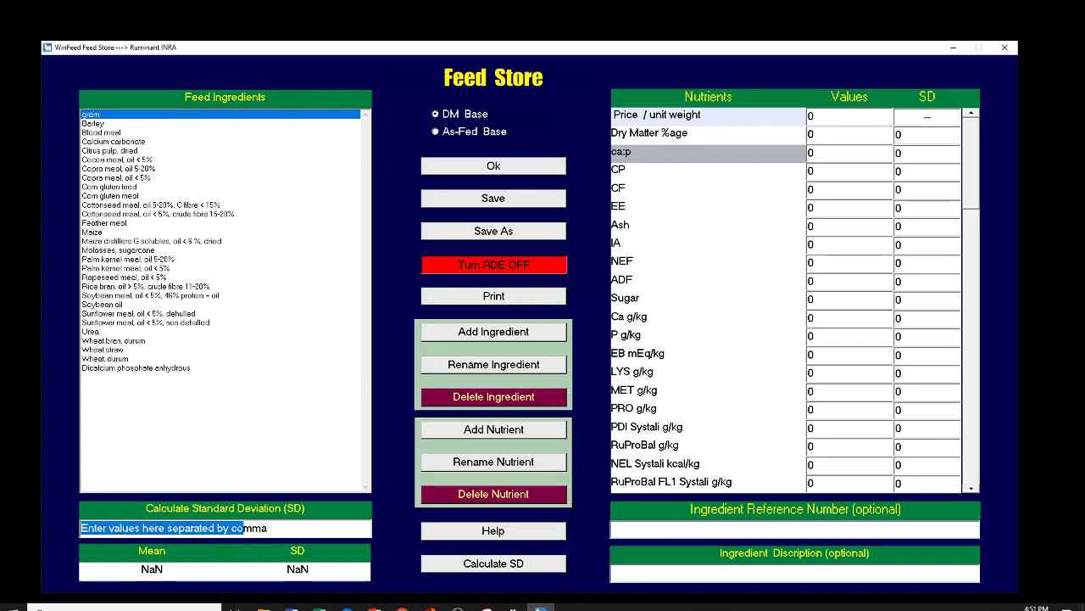
{"action": "type", "text": "555555"}
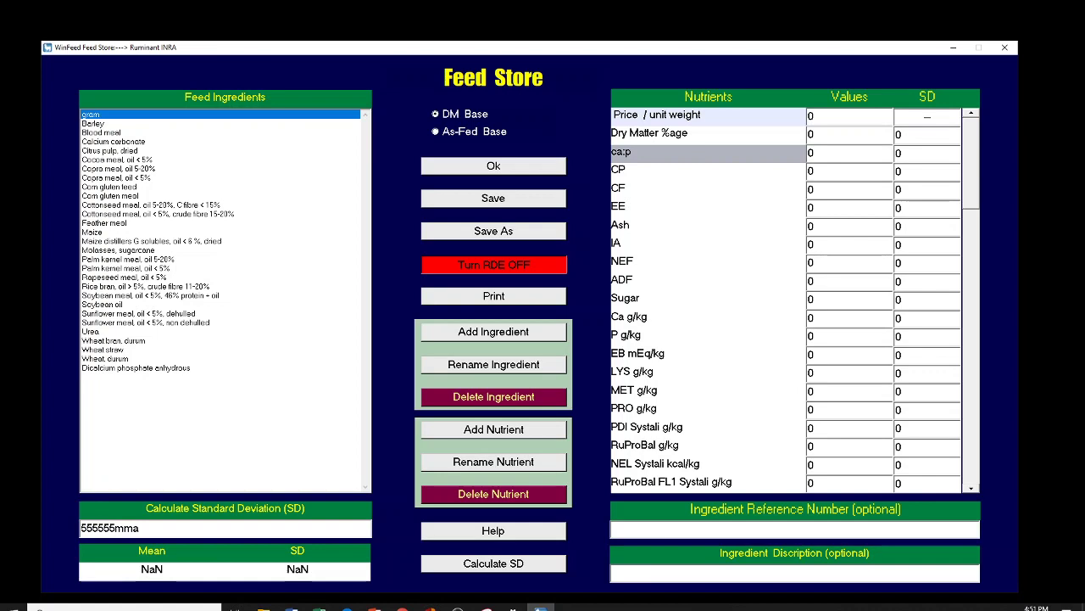
{"action": "key", "text": "BackSpace"}
{"action": "key", "text": "BackSpace"}
{"action": "key", "text": "BackSpace"}
{"action": "key", "text": "BackSpace"}
{"action": "key", "text": "BackSpace"}
{"action": "key", "text": "BackSpace"}
{"action": "key", "text": "BackSpace"}
{"action": "type", "text": "22"}
{"action": "left_click", "coordinate": [492, 563]}
{"action": "type", "text": ","}
{"action": "key", "text": "Delete"}
{"action": "key", "text": "ctrl+a"}
{"action": "key", "text": "Right"}
{"action": "type", "text": ",33"}
Set the CP value of gram to 23 and its SD to the calculated standard deviation, entered as 16.8.
{"action": "left_click", "coordinate": [811, 153]}
{"action": "left_click", "coordinate": [811, 171]}
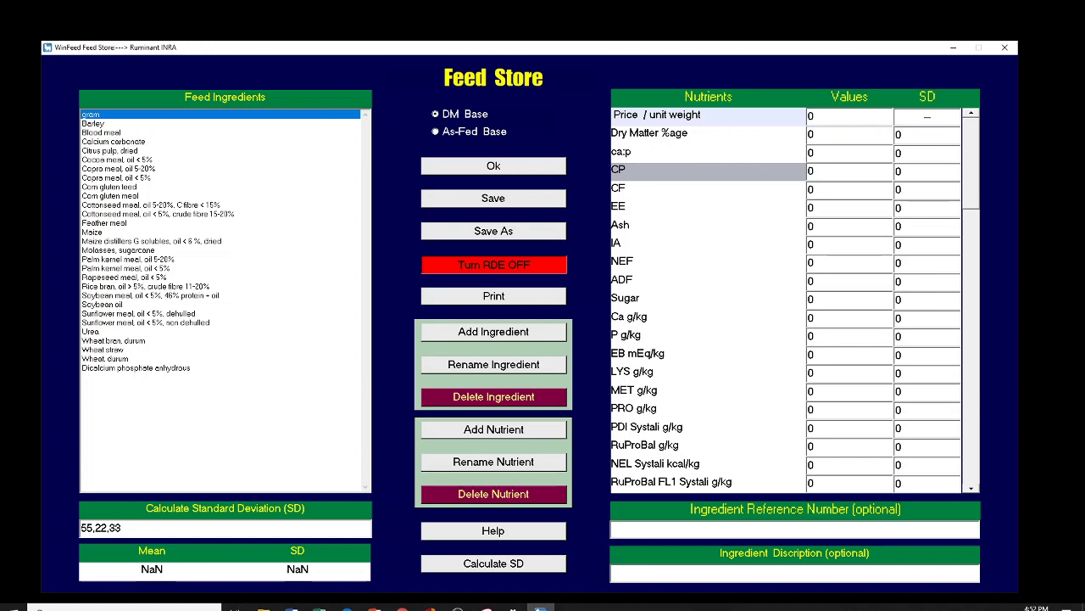
{"action": "key", "text": "shift+Home"}
{"action": "type", "text": "2"}
{"action": "key", "text": "Tab"}
{"action": "left_click", "coordinate": [493, 563]}
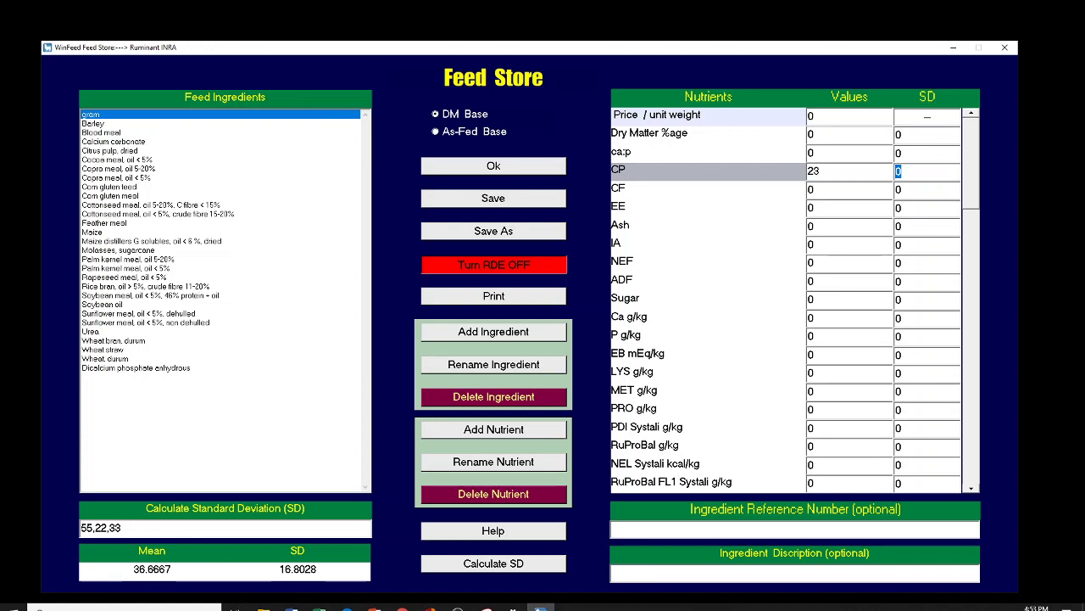
{"action": "type", "text": "16.8"}
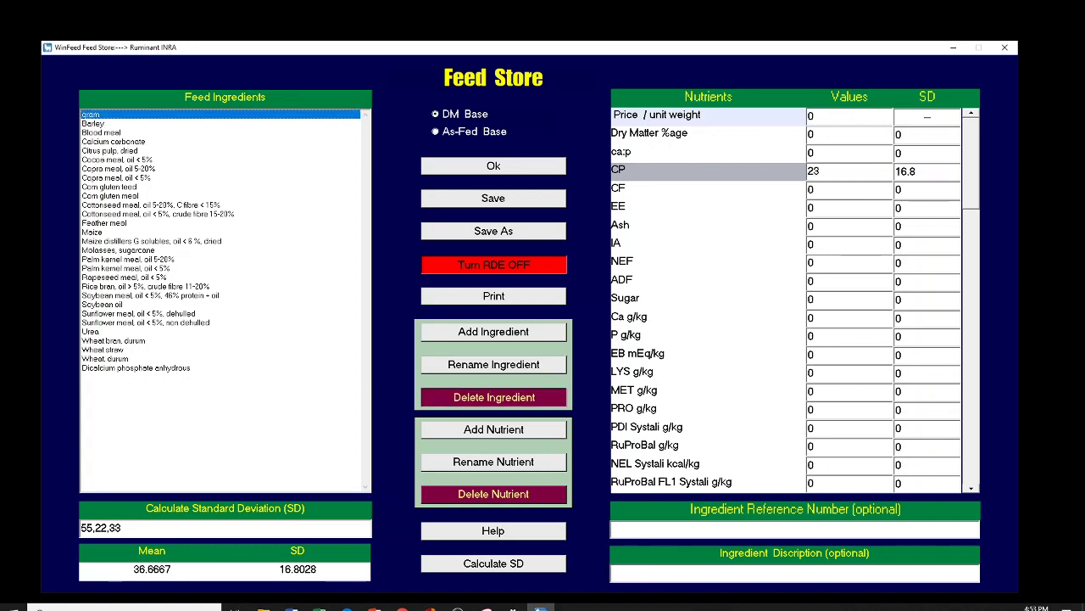
Delete the gram ingredient and accept the feed store to continue to the feed formula.
{"action": "left_click", "coordinate": [494, 396]}
{"action": "key", "text": "Escape"}
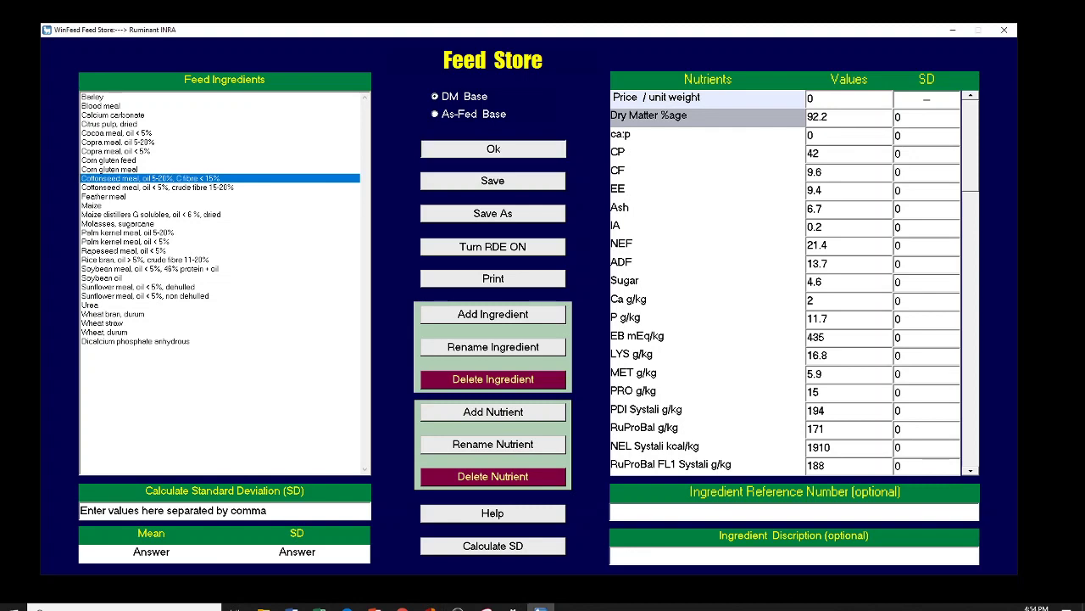
{"action": "key", "text": "Return"}
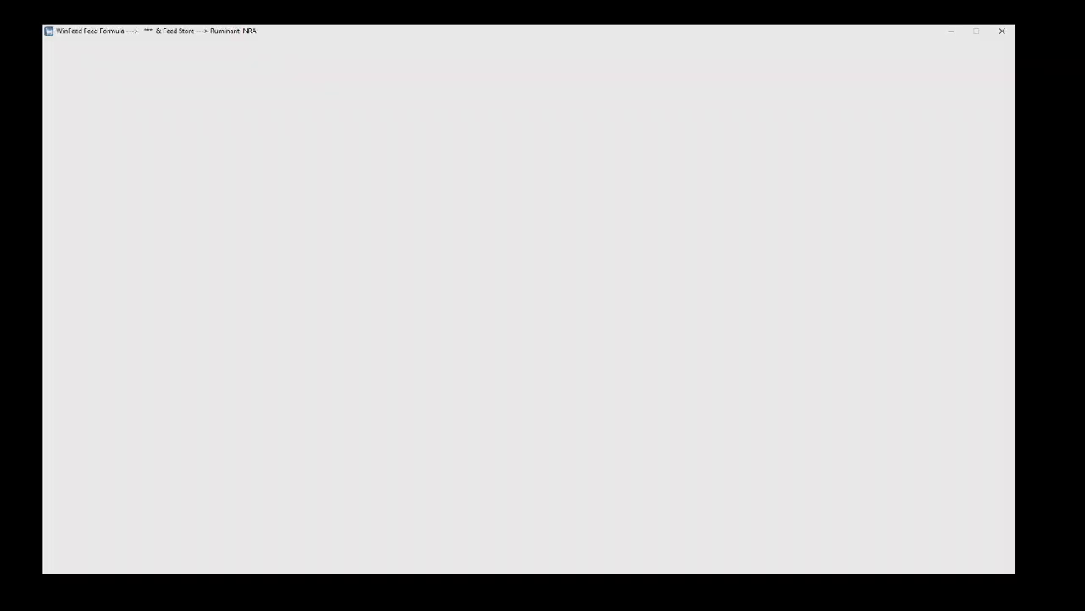
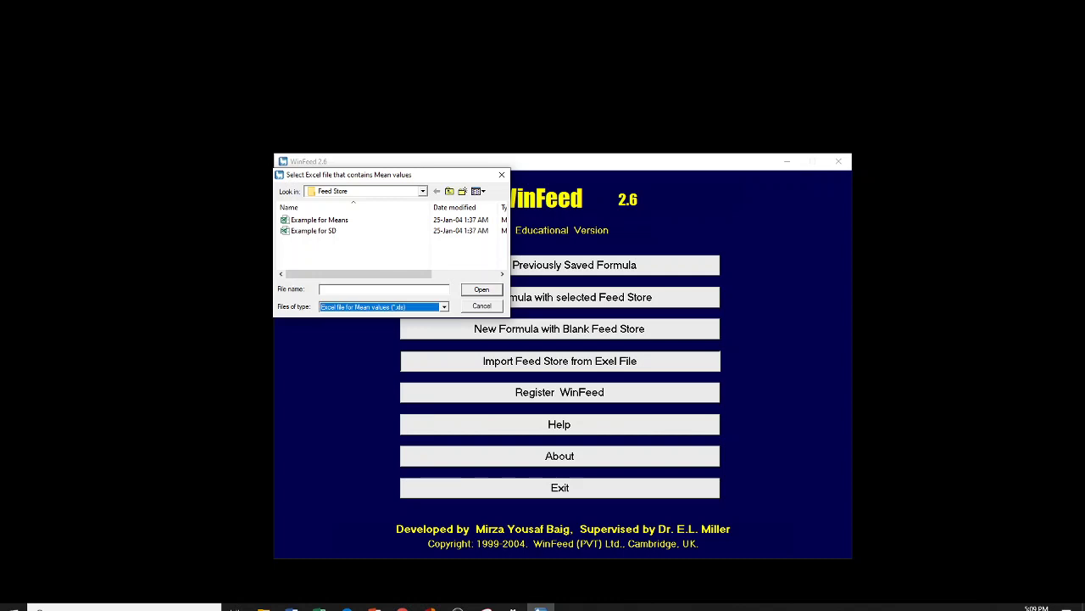
Try importing a feed store from Excel with Example for SD as the mean values file and Example for Means as the standard deviation file.
{"action": "left_click", "coordinate": [314, 230]}
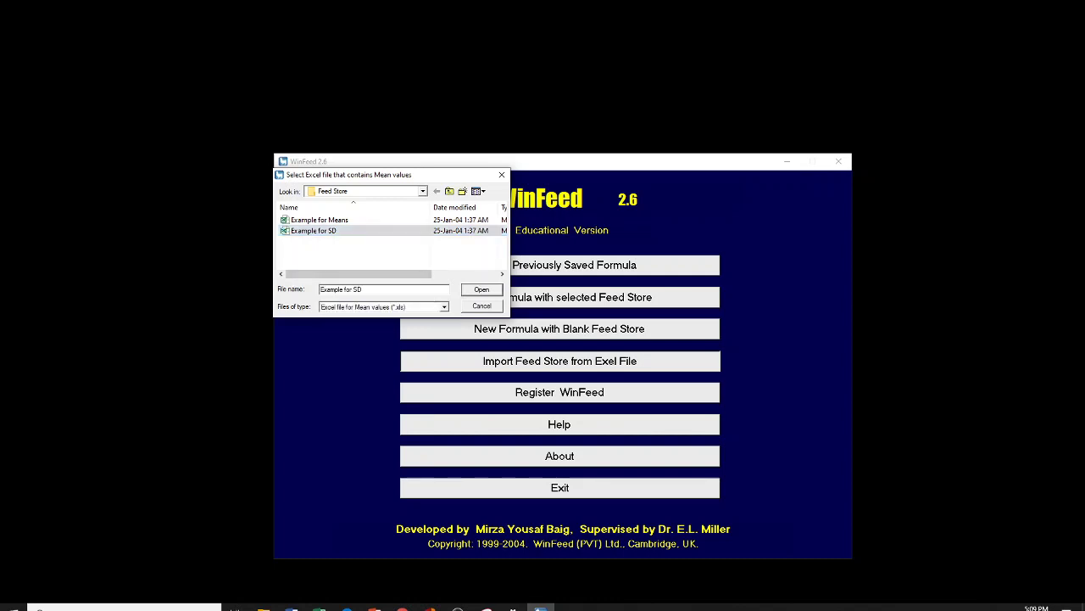
{"action": "key", "text": "Return"}
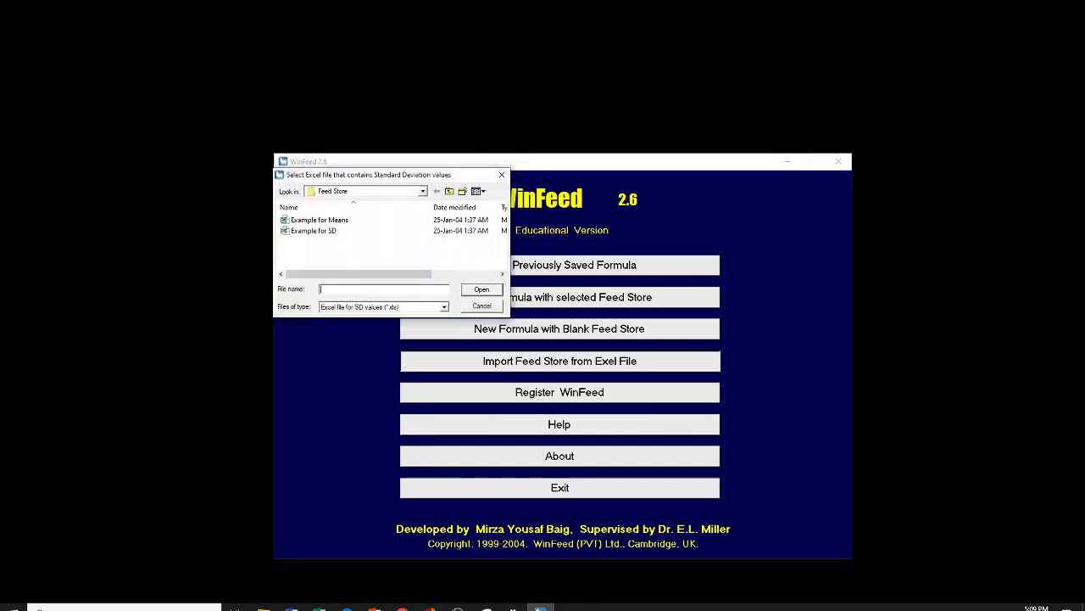
{"action": "left_click", "coordinate": [319, 220]}
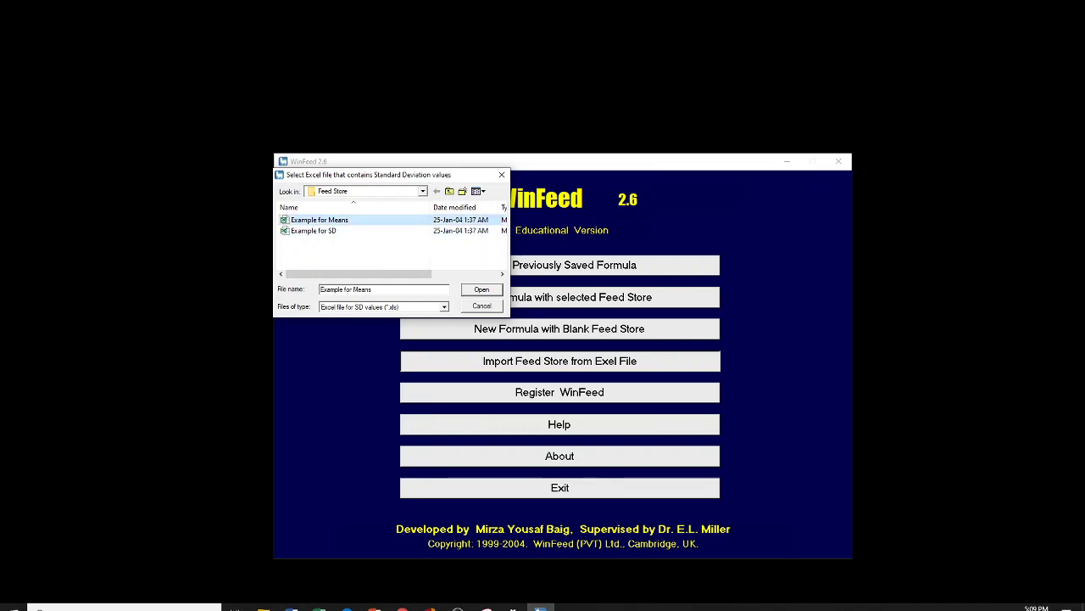
{"action": "key", "text": "Return"}
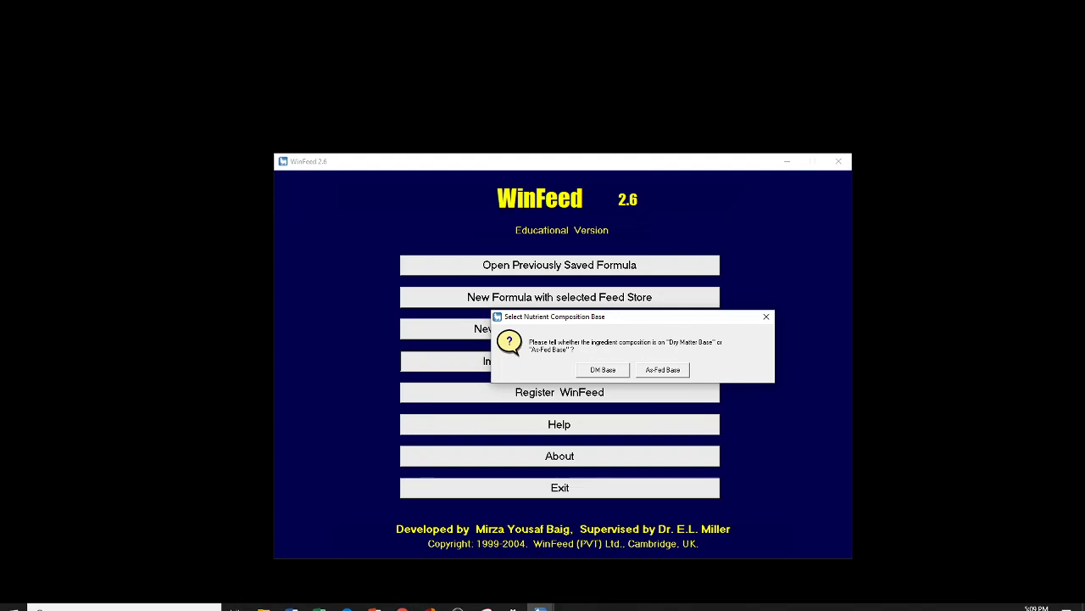
{"action": "key", "text": "Return"}
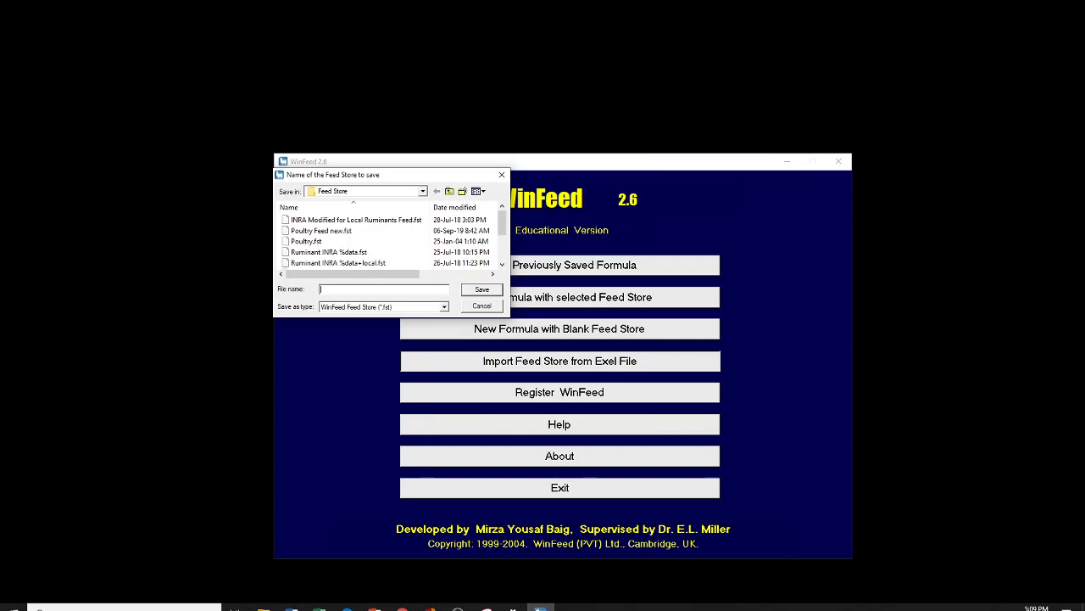
{"action": "key", "text": "Escape"}
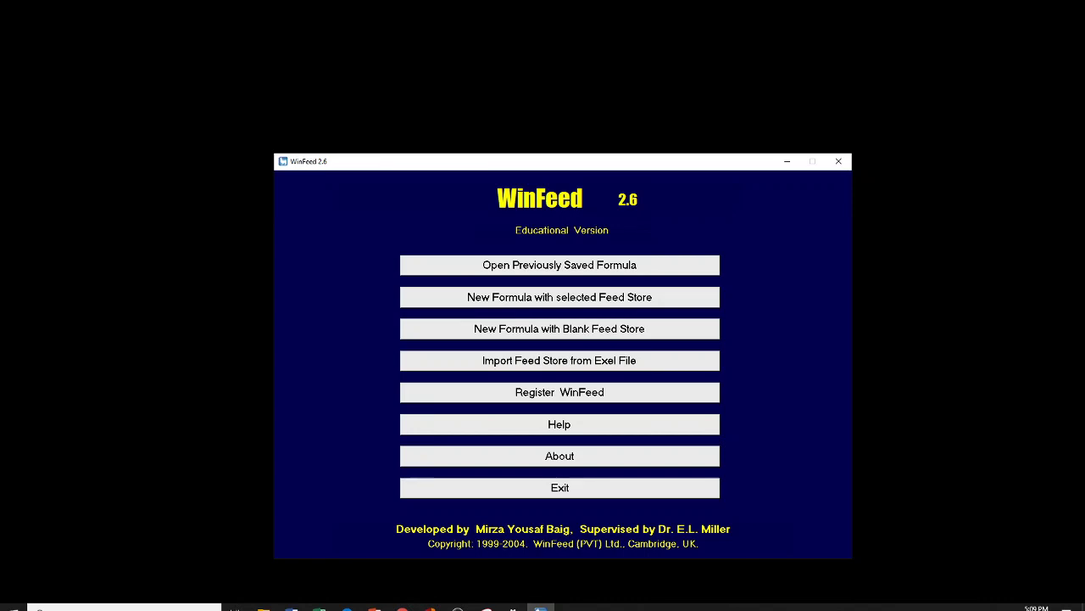
Examine the list of previously saved feed formula files without opening any of them.
{"action": "key", "text": "Return"}
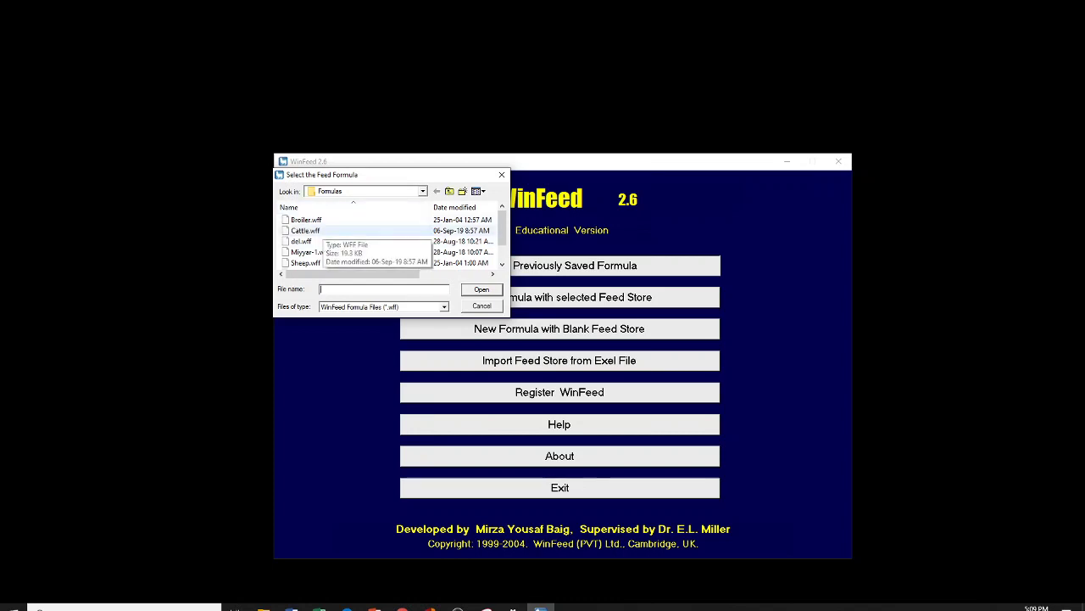
{"action": "scroll", "coordinate": [356, 241], "scroll_direction": "down", "scroll_amount": 1}
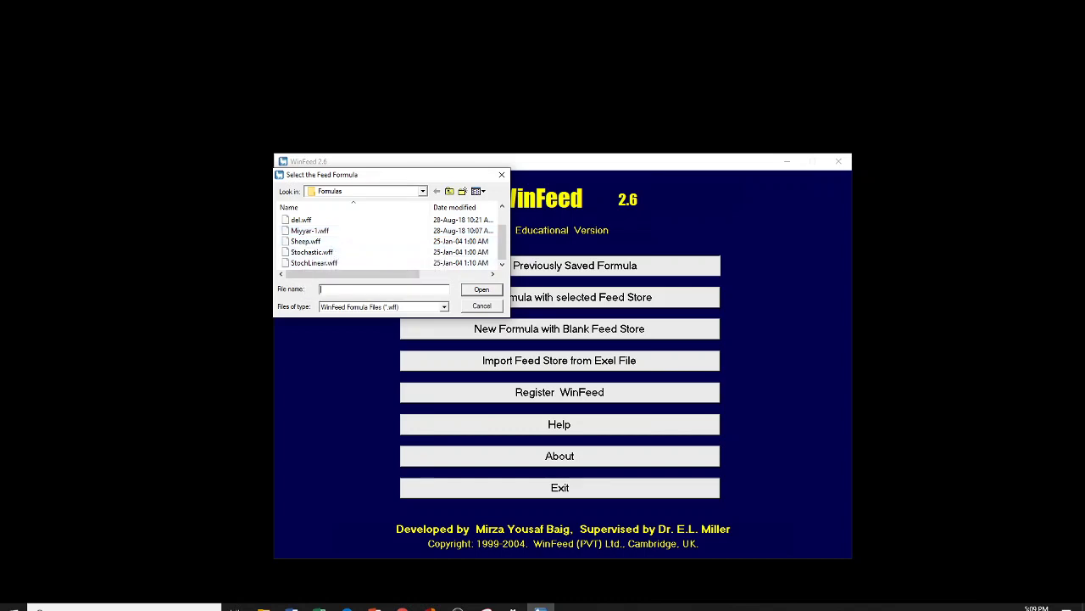
{"action": "left_click", "coordinate": [501, 206]}
{"action": "left_click", "coordinate": [501, 207]}
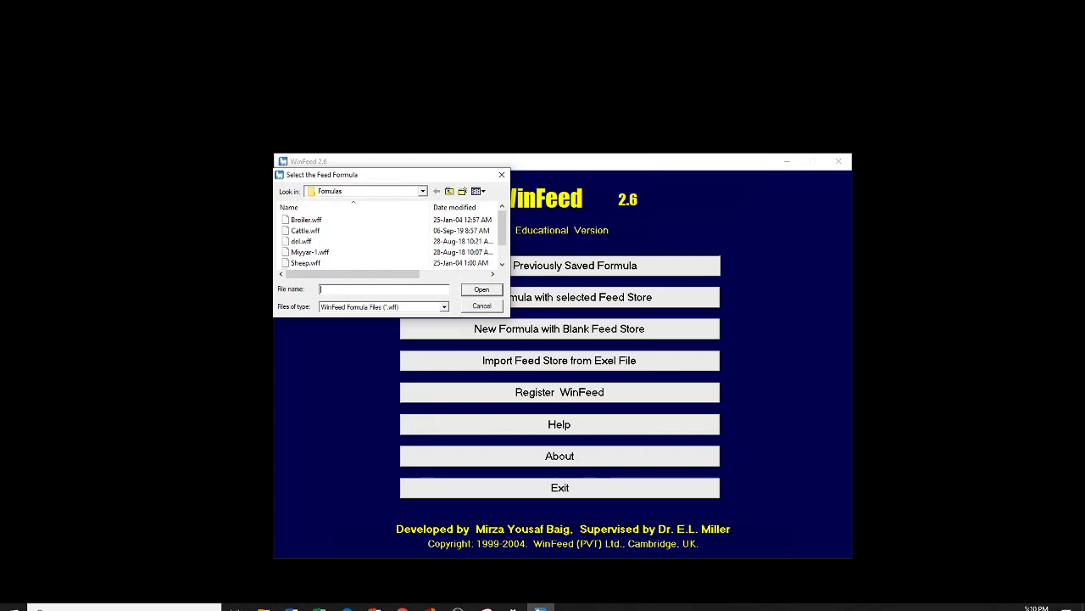
{"action": "key", "text": "Escape"}
Examine the feed store files offered for a new formula with a selected feed store, without opening any.
{"action": "key", "text": "Tab"}
{"action": "key", "text": "Return"}
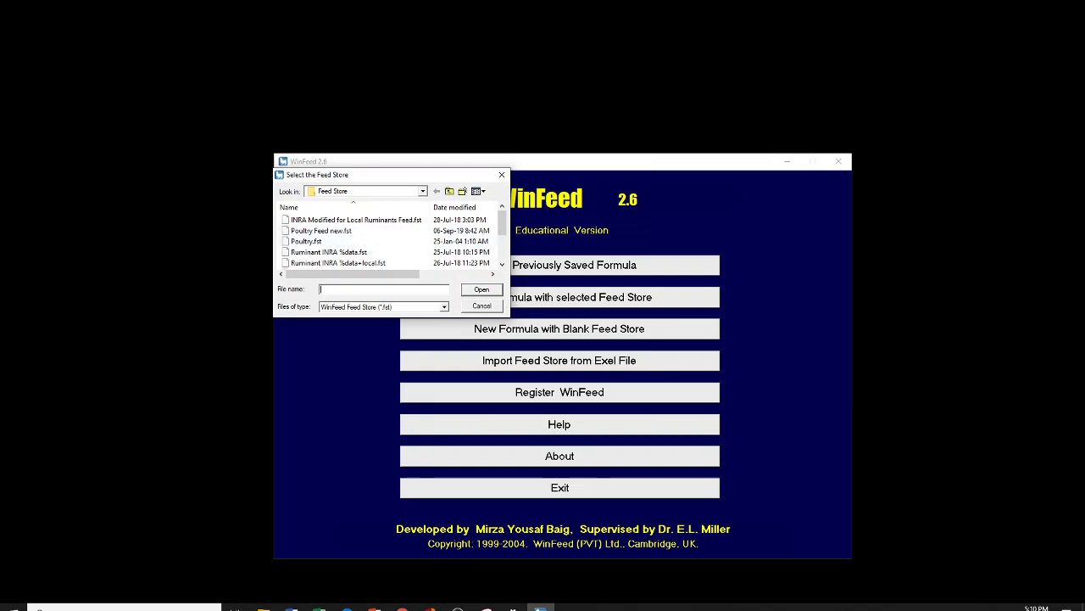
{"action": "left_click_drag", "start_coordinate": [358, 175], "coordinate": [359, 219]}
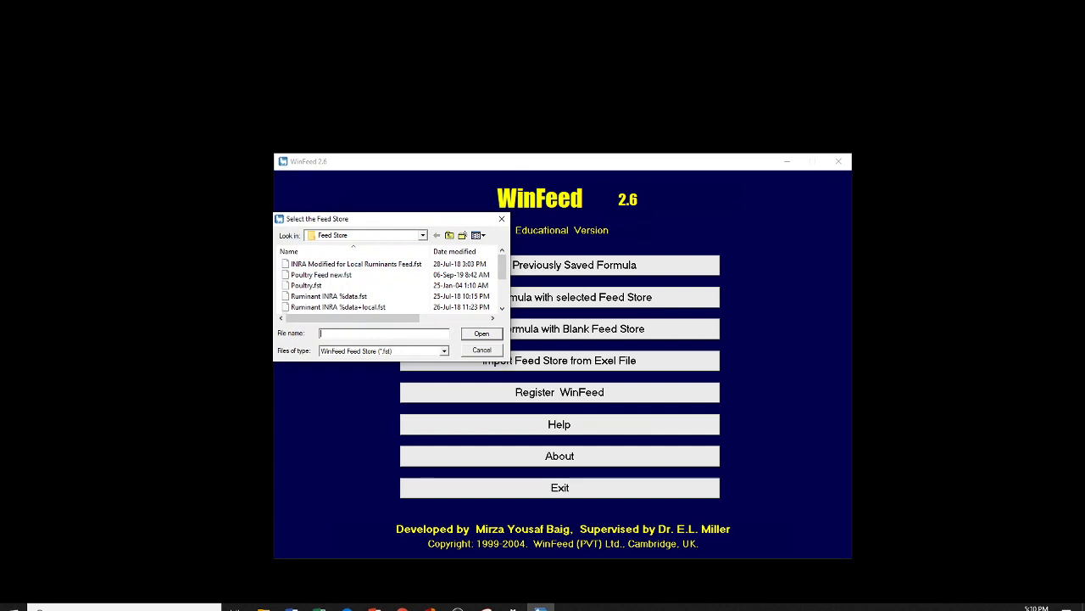
{"action": "scroll", "coordinate": [390, 285], "scroll_direction": "down", "scroll_amount": 2}
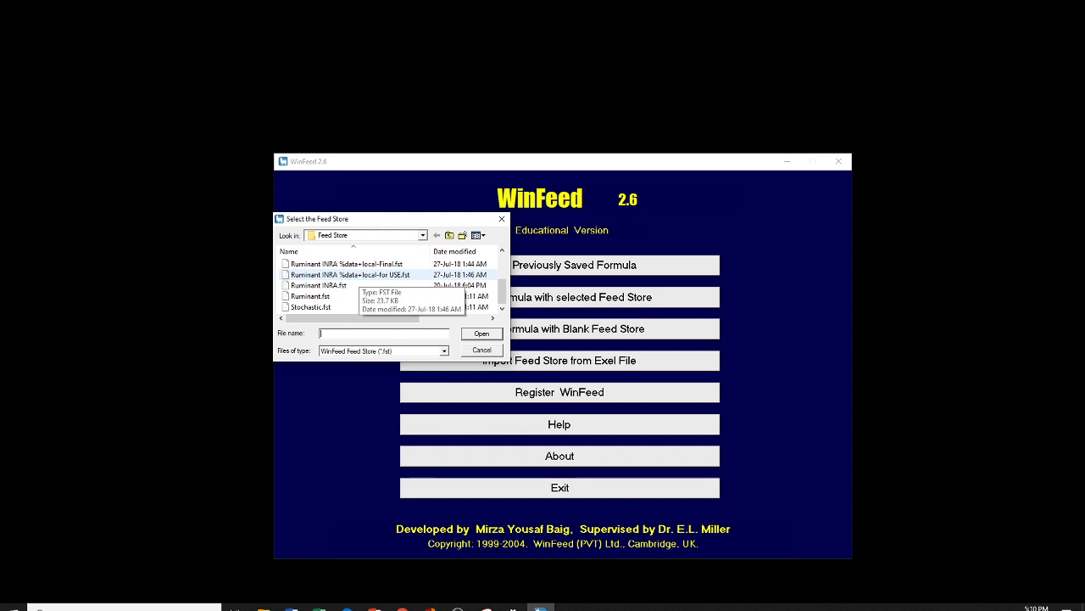
{"action": "scroll", "coordinate": [356, 280], "scroll_direction": "up", "scroll_amount": 2}
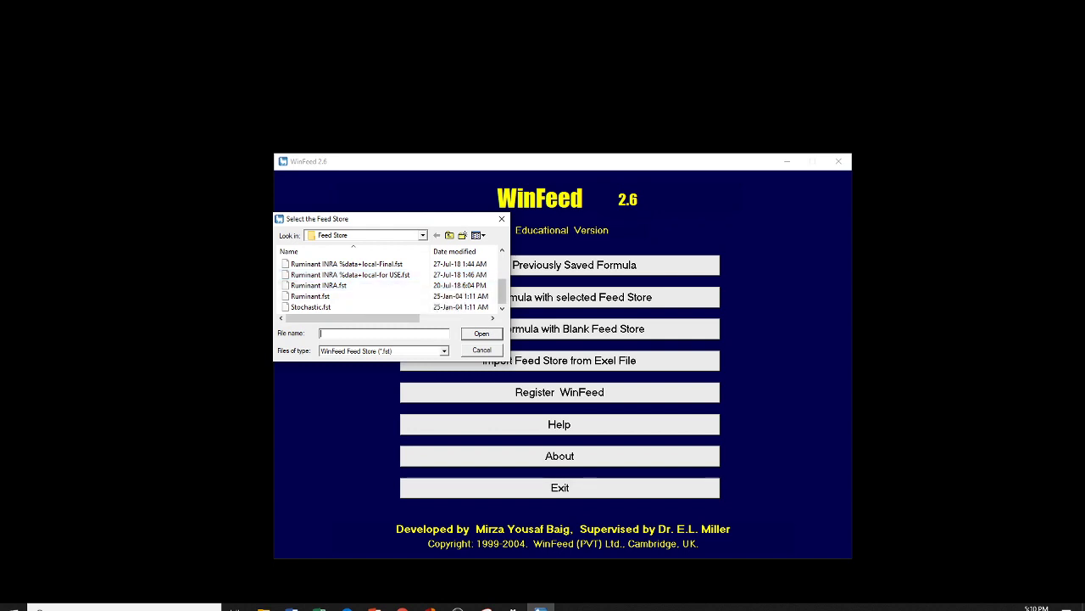
{"action": "scroll", "coordinate": [356, 280], "scroll_direction": "up", "scroll_amount": 1}
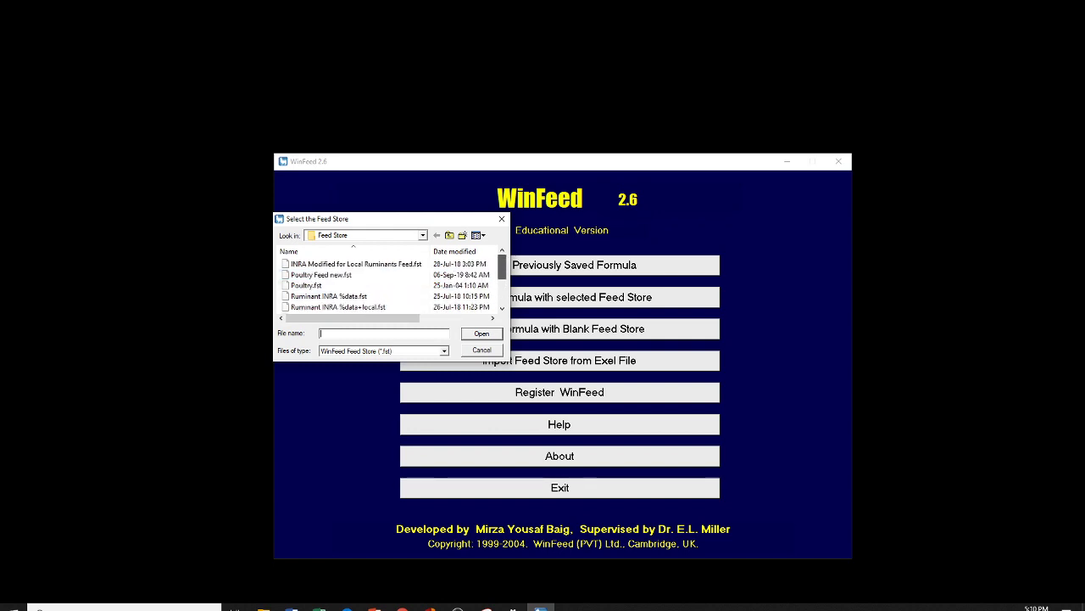
{"action": "scroll", "coordinate": [356, 285], "scroll_direction": "down", "scroll_amount": 3}
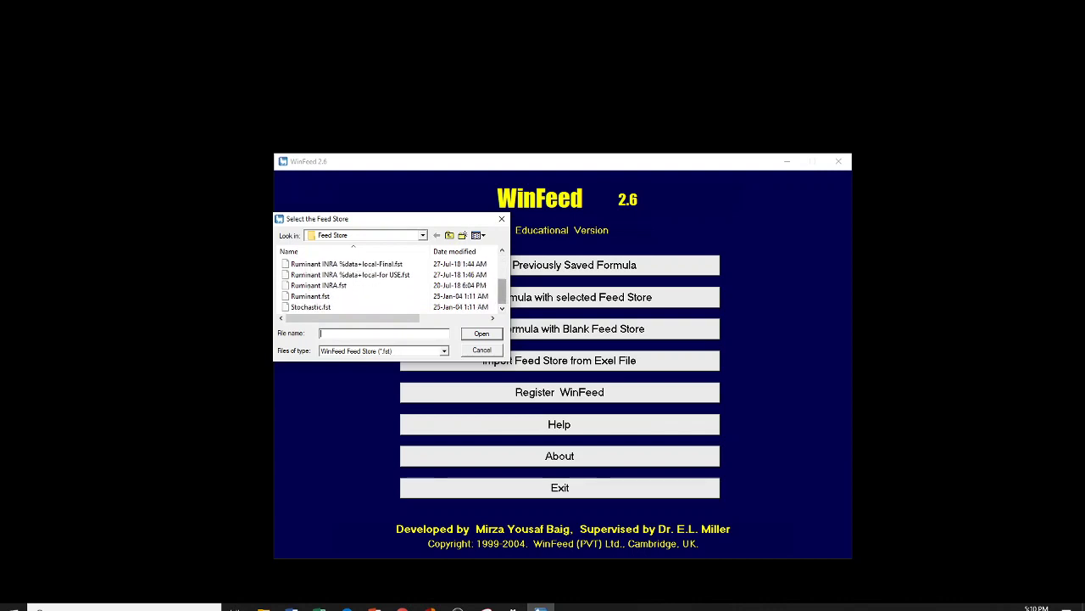
{"action": "scroll", "coordinate": [356, 285], "scroll_direction": "up", "scroll_amount": 3}
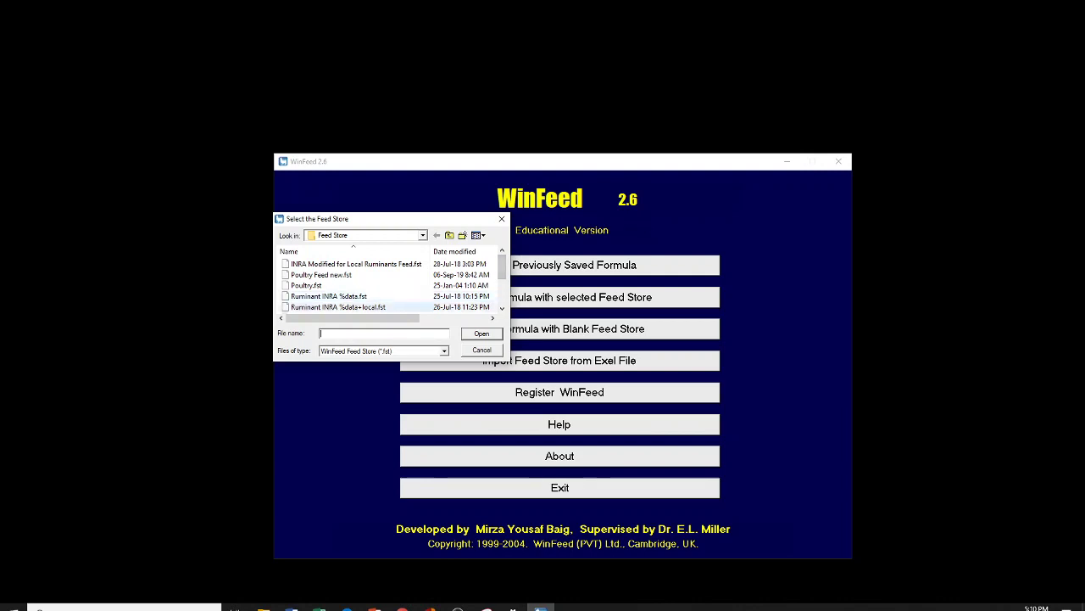
{"action": "key", "text": "Escape"}
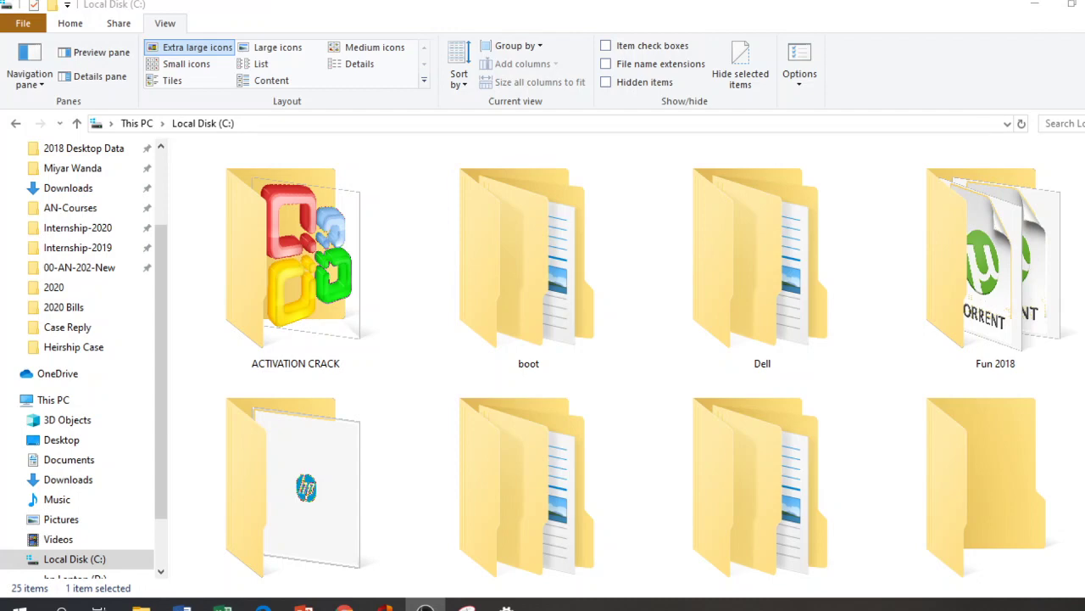
Switch to File Explorer and open the Documents folder inside the user's profile folder under Users on Local Disk (C:).
{"action": "key", "text": "alt+Tab"}
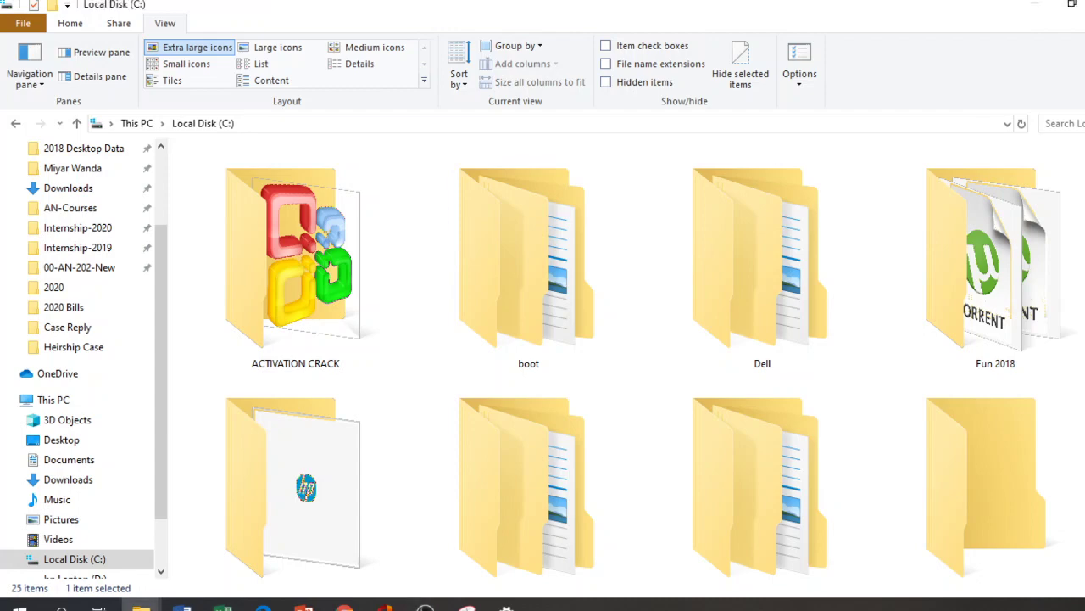
{"action": "scroll", "coordinate": [950, 193], "scroll_direction": "down", "scroll_amount": 2}
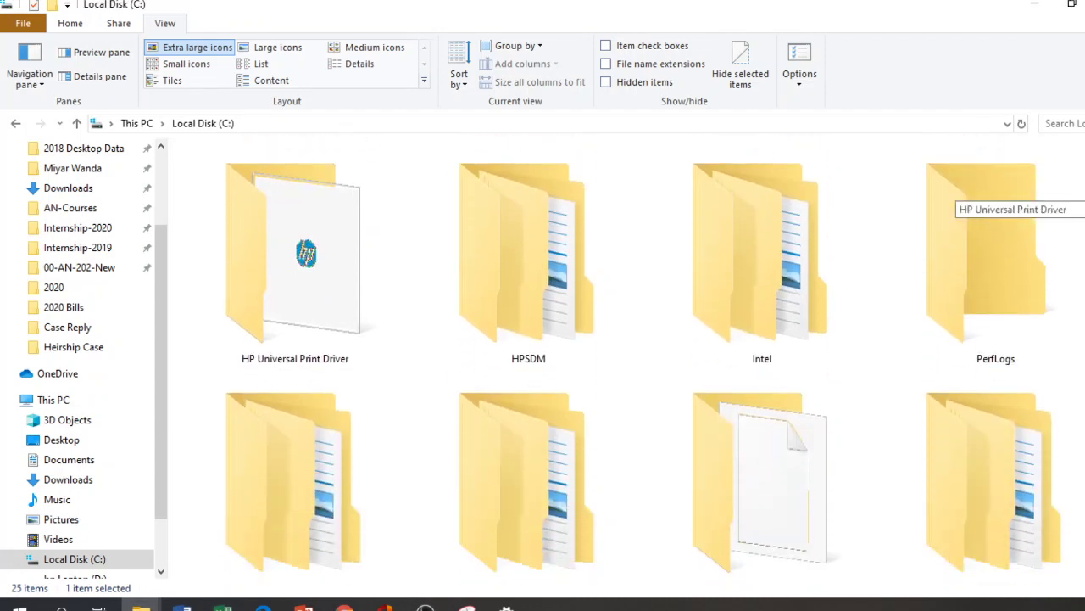
{"action": "scroll", "coordinate": [949, 195], "scroll_direction": "down", "scroll_amount": 5}
{"action": "scroll", "coordinate": [950, 195], "scroll_direction": "up", "scroll_amount": 2}
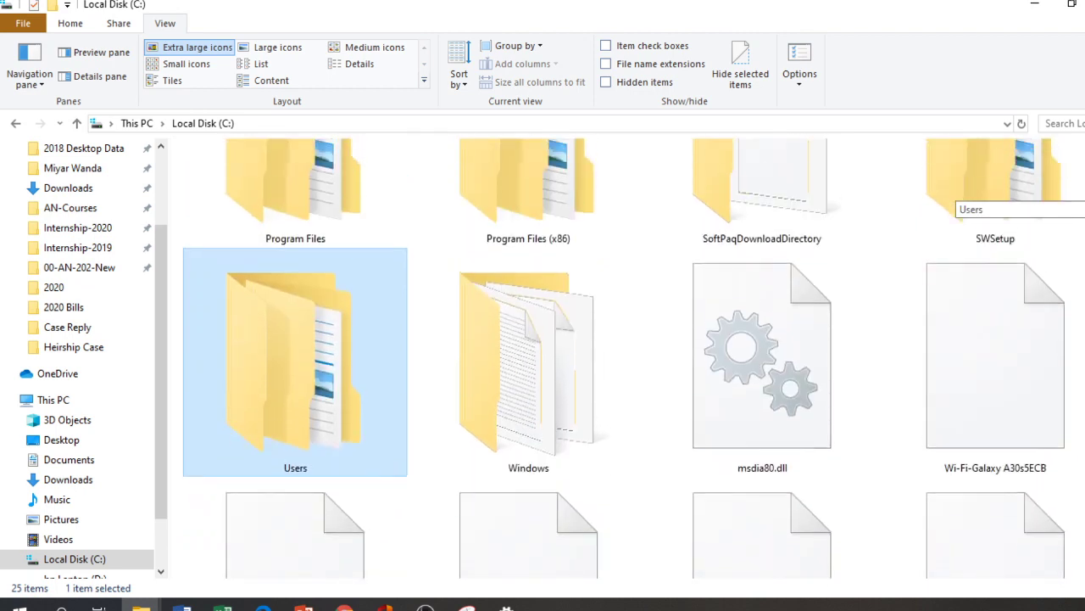
{"action": "double_click", "coordinate": [357, 362]}
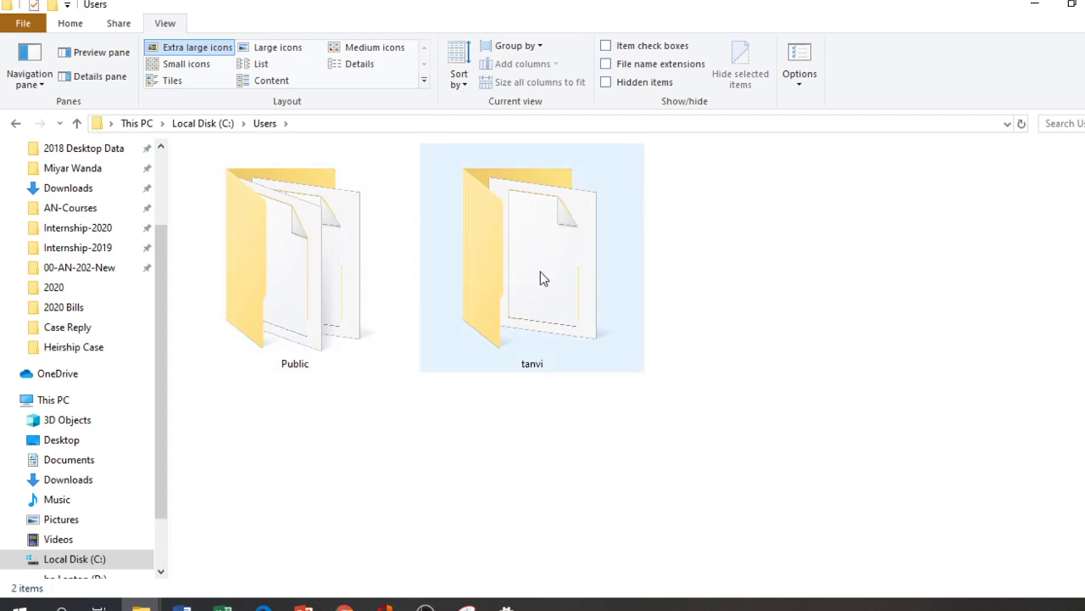
{"action": "double_click", "coordinate": [542, 278]}
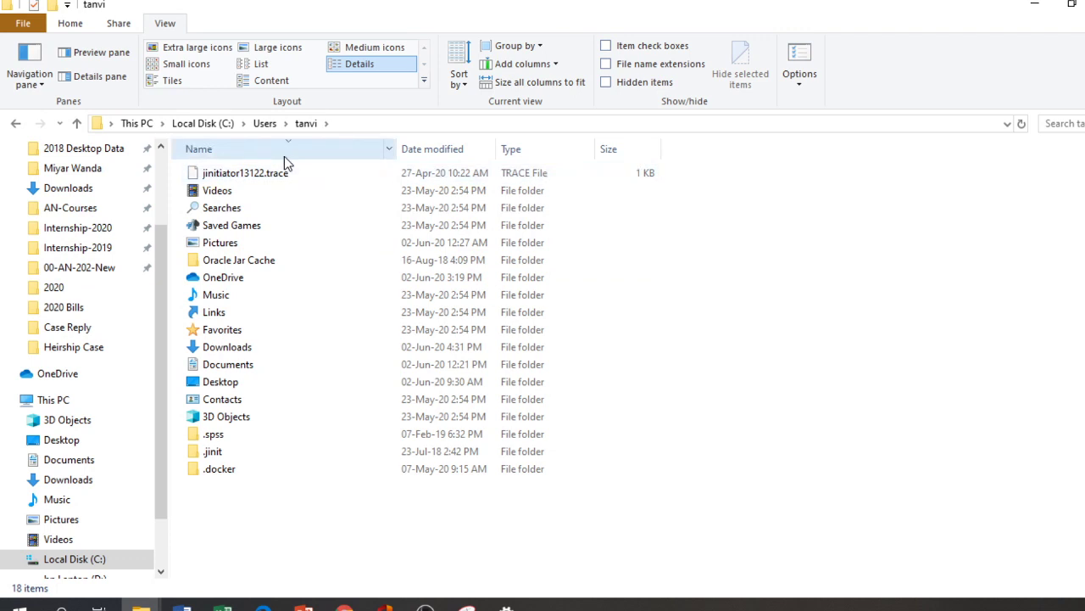
{"action": "double_click", "coordinate": [238, 366]}
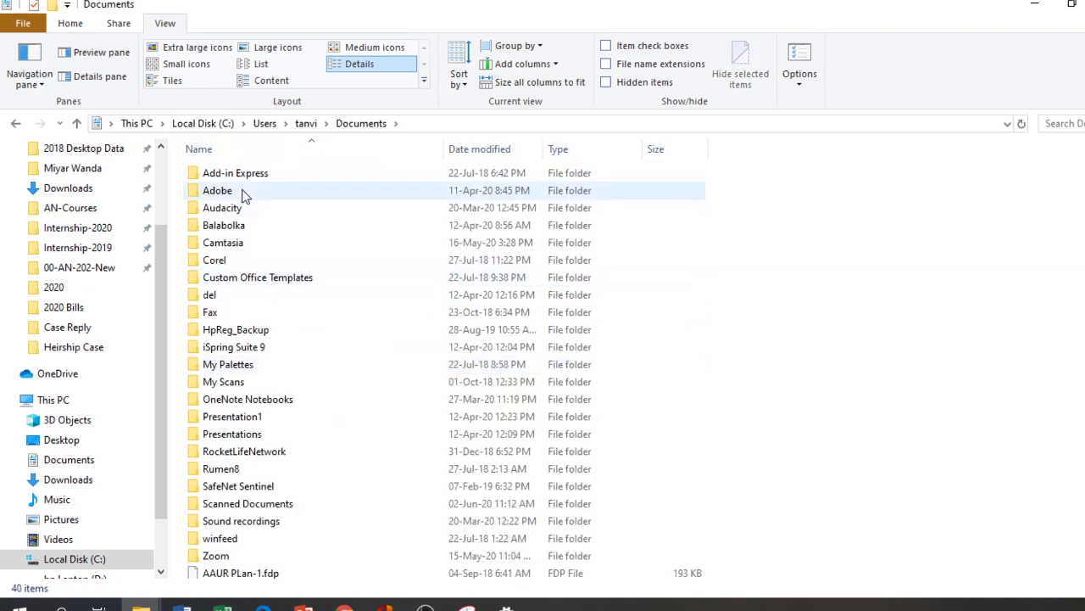
Open the winfeed folder in Documents and display its contents as extra large icons.
{"action": "scroll", "coordinate": [423, 393], "scroll_direction": "down", "scroll_amount": 3}
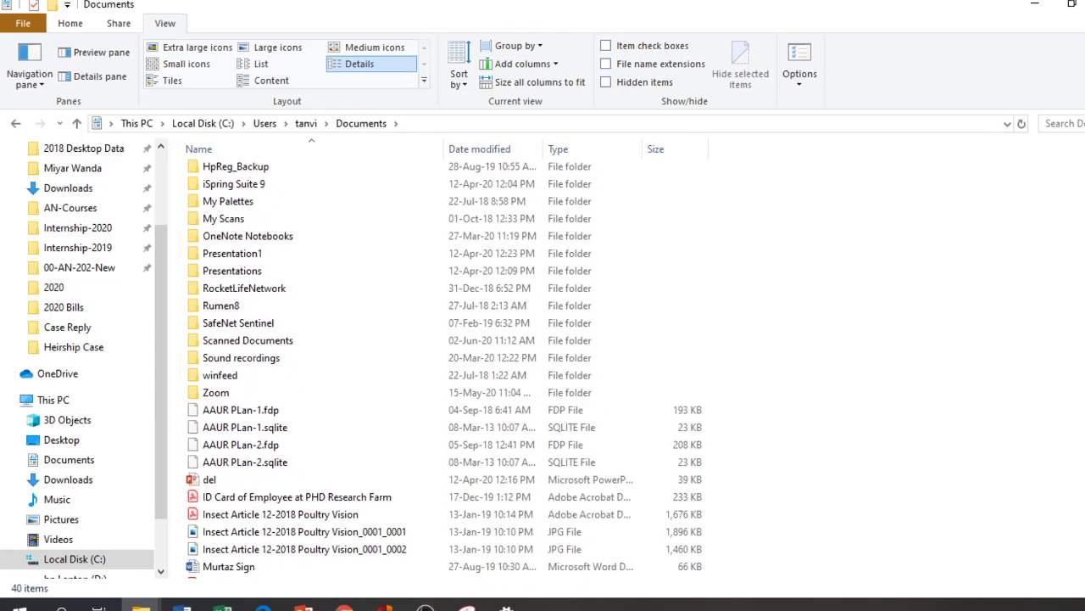
{"action": "double_click", "coordinate": [281, 377]}
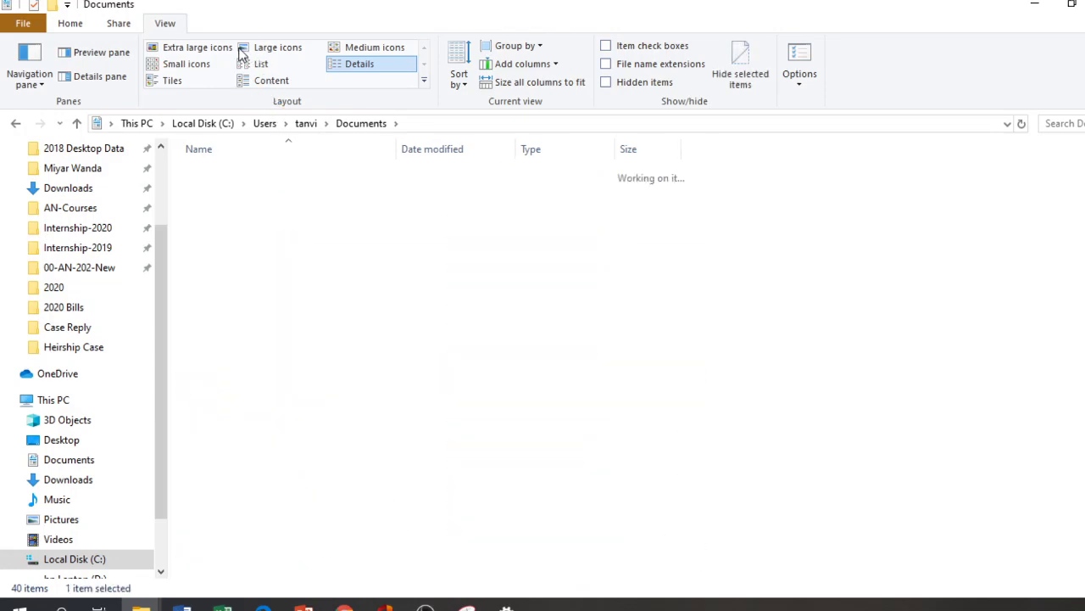
{"action": "left_click", "coordinate": [202, 49]}
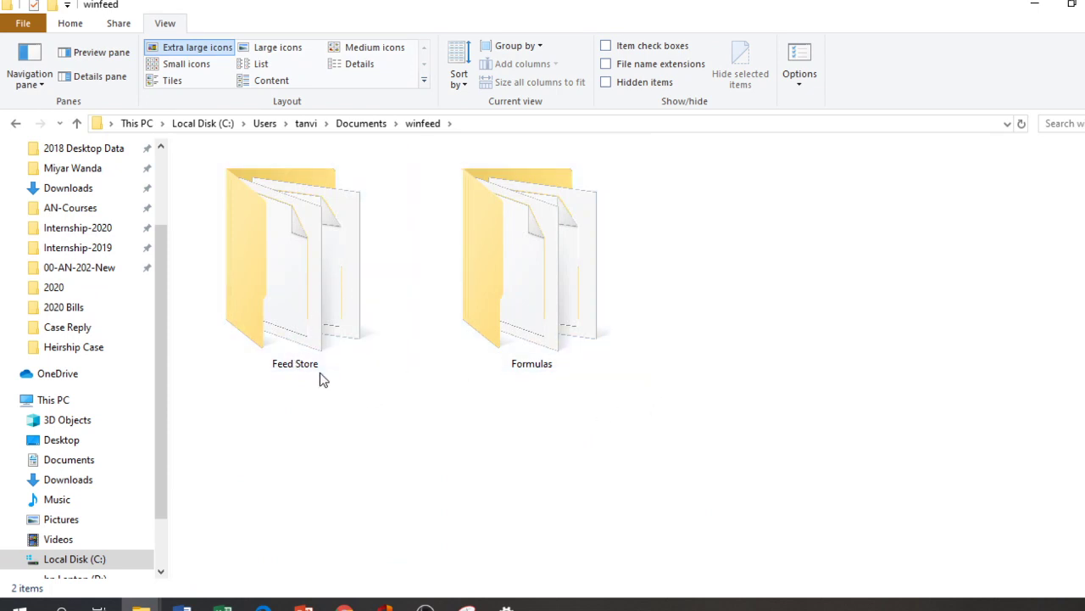
View the files in the Formulas folder, and return to winfeed to open the Feed Store folder.
{"action": "double_click", "coordinate": [541, 312]}
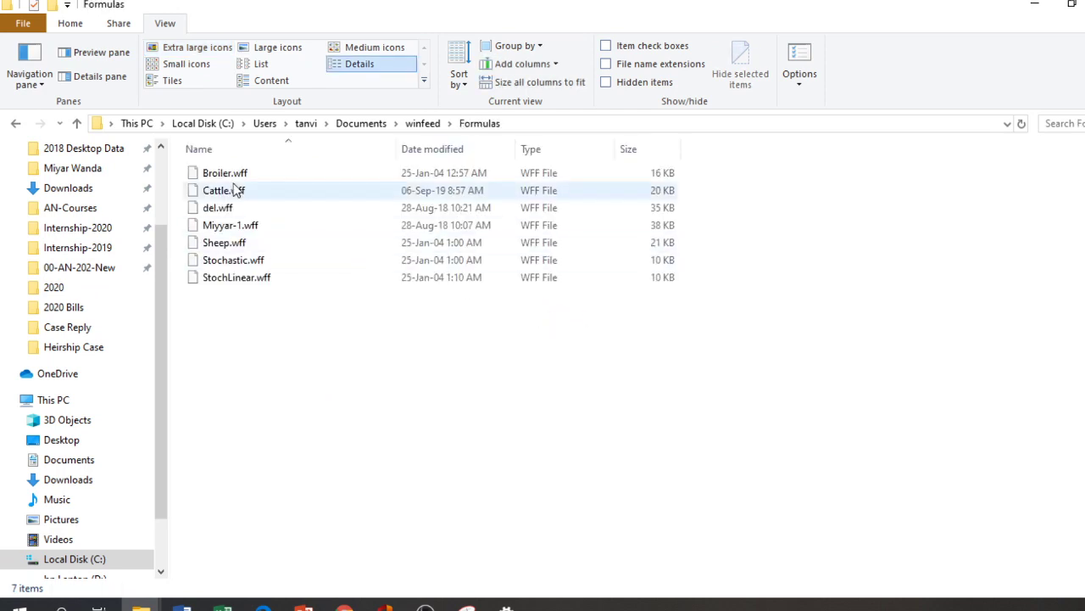
{"action": "left_click", "coordinate": [424, 123]}
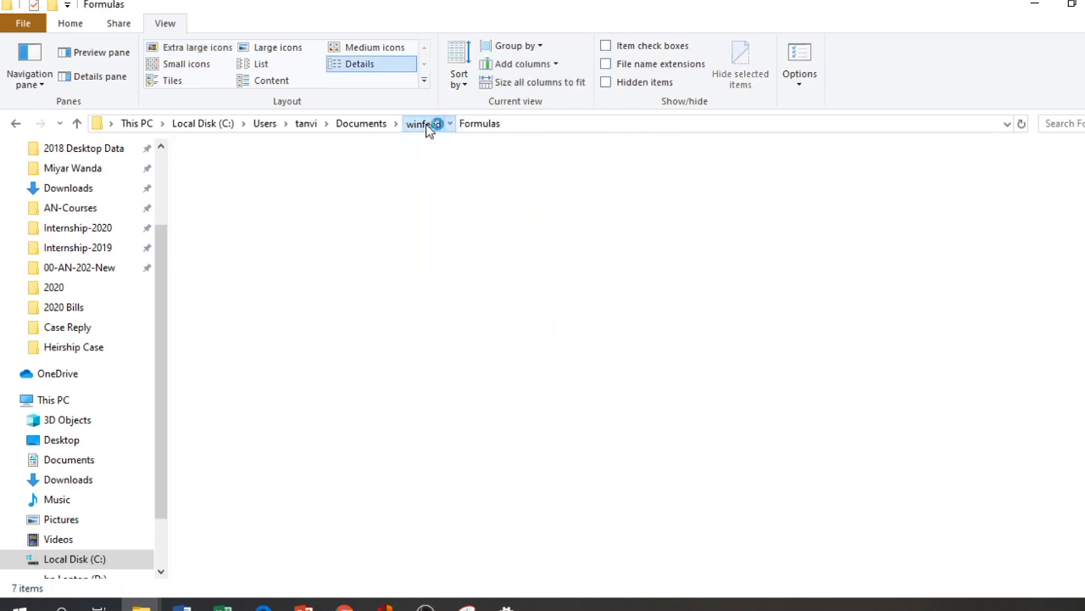
{"action": "double_click", "coordinate": [273, 251]}
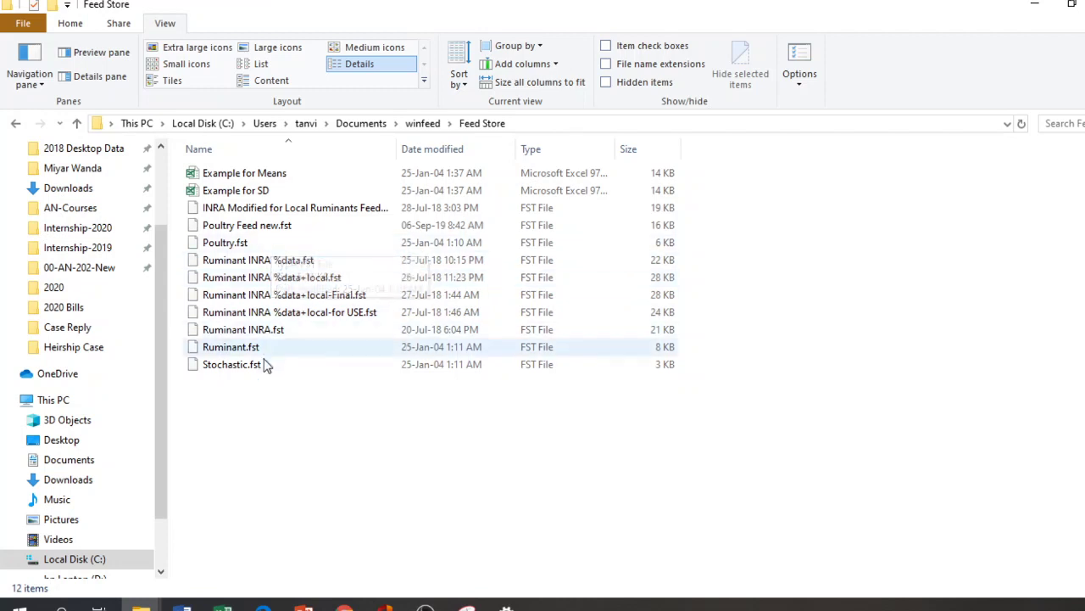
{"action": "left_click", "coordinate": [262, 312]}
{"action": "right_click", "coordinate": [262, 312]}
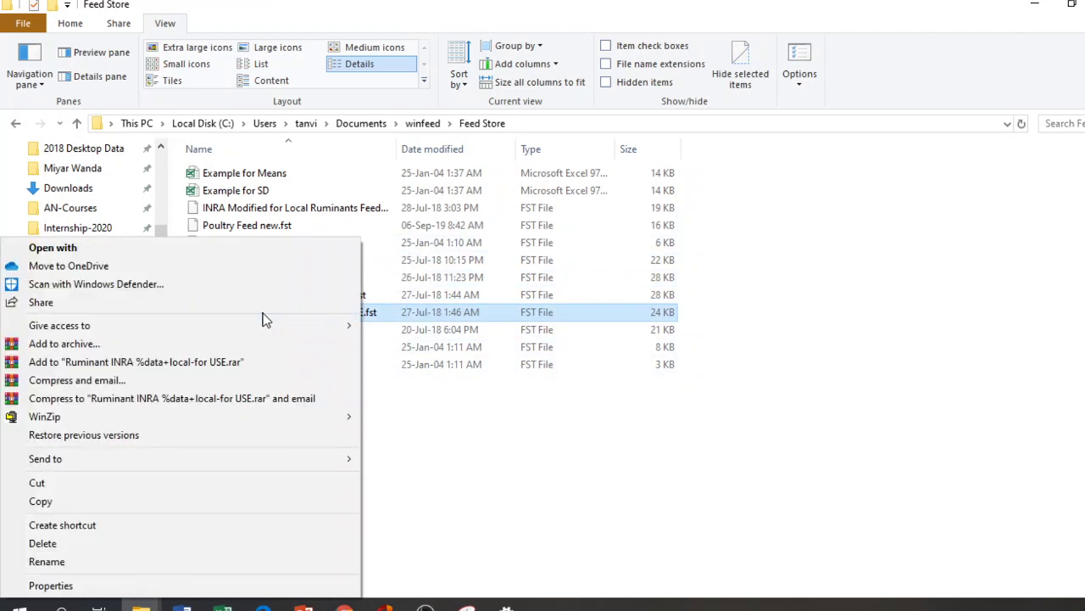
{"action": "key", "text": "Escape"}
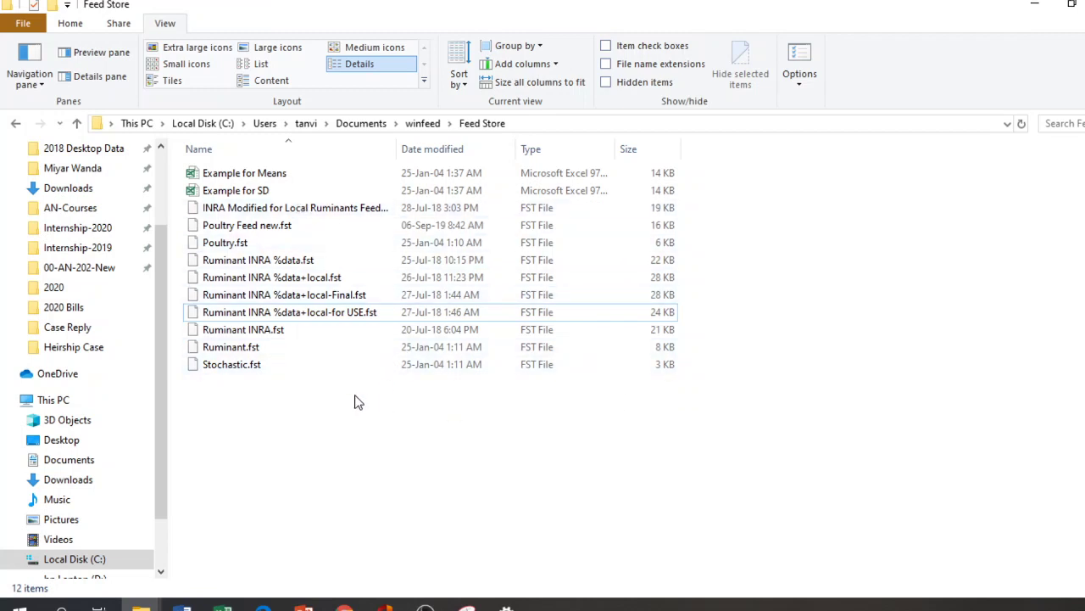
Display the Feed Store files as extra large icons and look through all of them.
{"action": "left_click", "coordinate": [197, 48]}
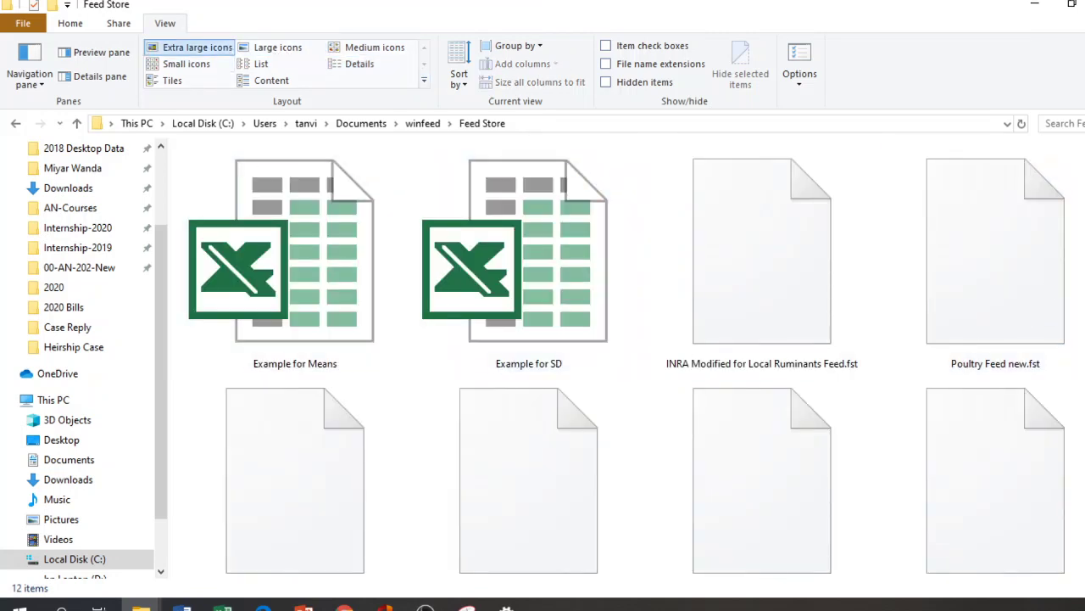
{"action": "scroll", "coordinate": [630, 356], "scroll_direction": "down", "scroll_amount": 1}
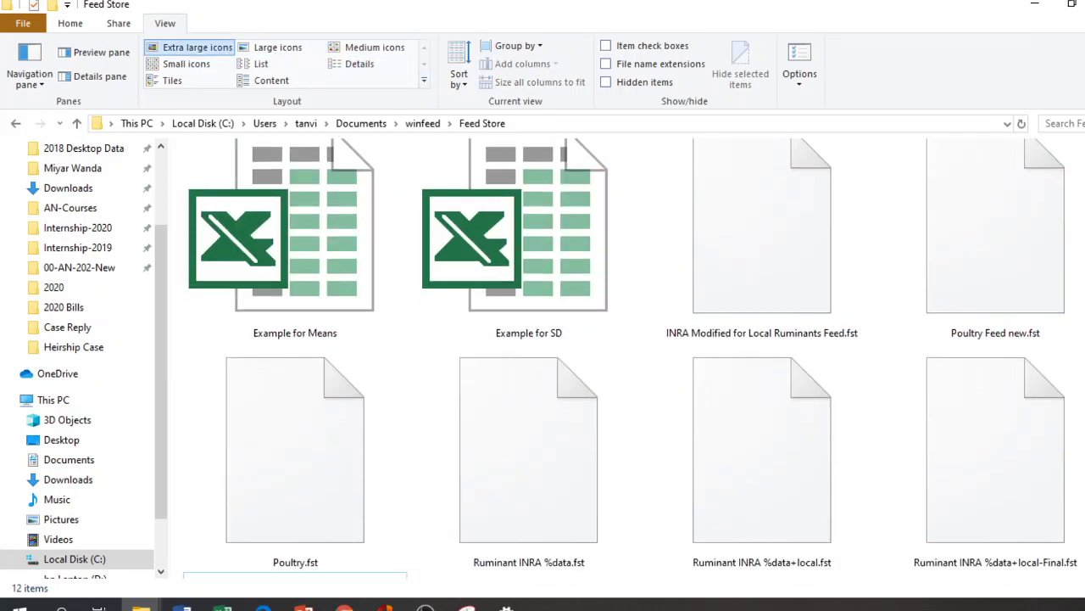
{"action": "scroll", "coordinate": [631, 356], "scroll_direction": "down", "scroll_amount": 2}
{"action": "scroll", "coordinate": [631, 356], "scroll_direction": "down", "scroll_amount": 1}
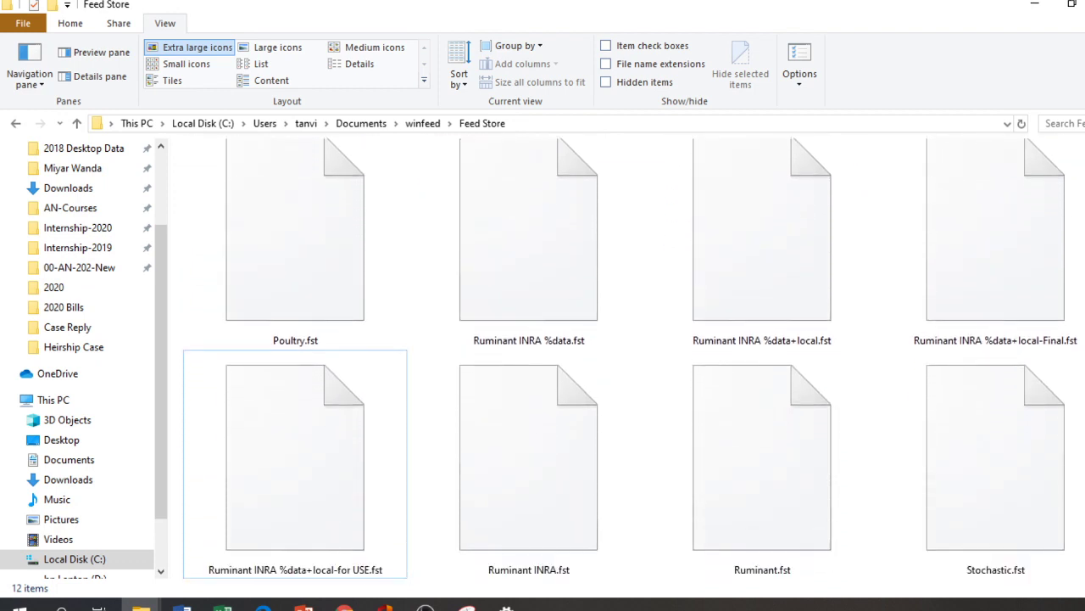
{"action": "scroll", "coordinate": [631, 358], "scroll_direction": "up", "scroll_amount": 2}
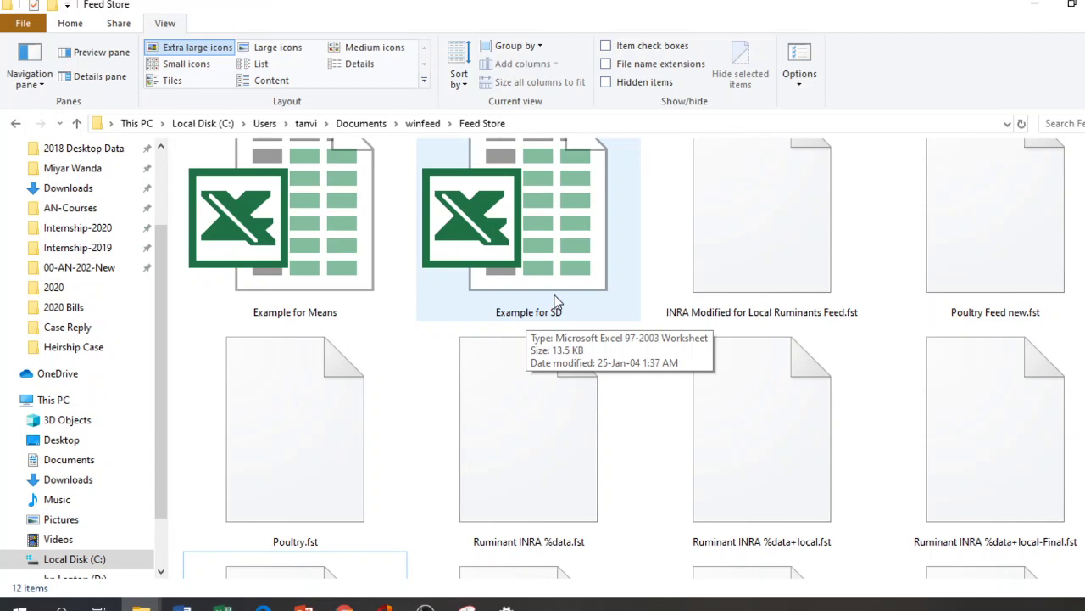
Launch WinFeed 2.6 and start importing a feed store from an Excel file.
{"action": "left_click", "coordinate": [19, 604]}
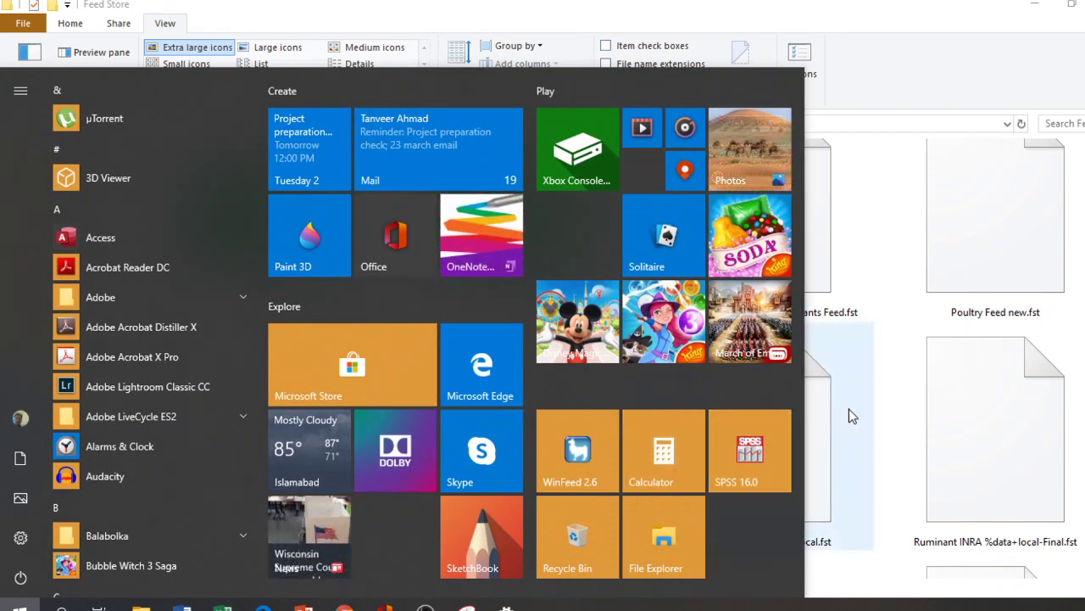
{"action": "left_click", "coordinate": [594, 454]}
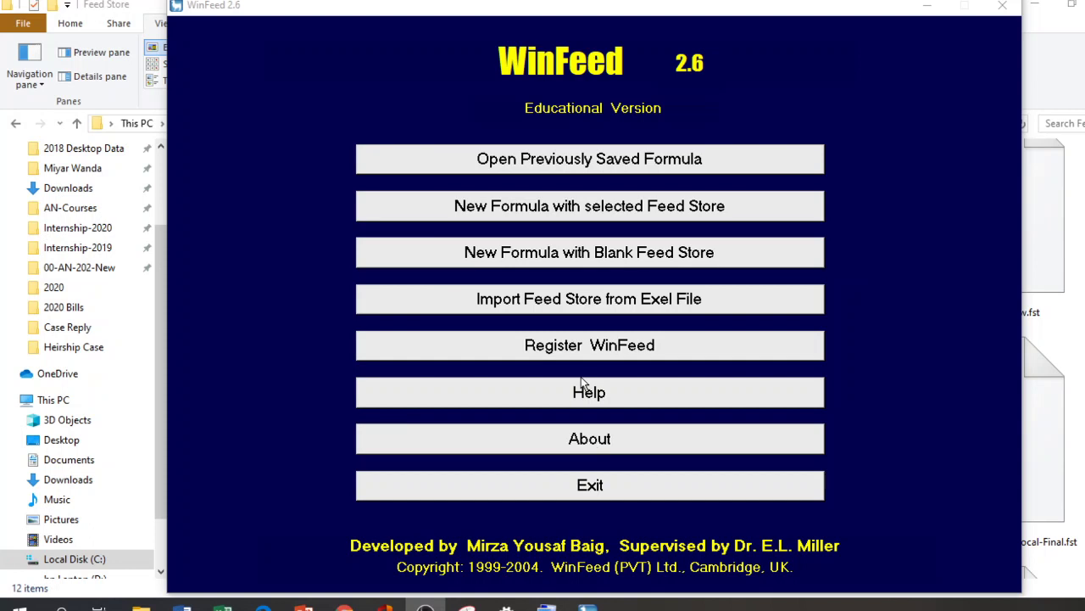
{"action": "left_click", "coordinate": [566, 312]}
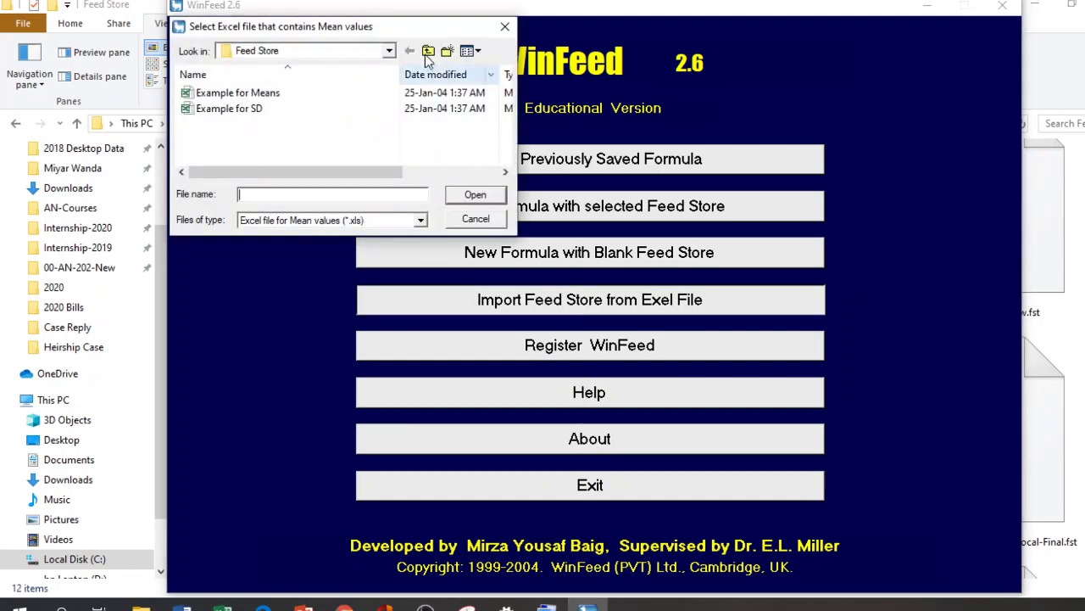
{"action": "left_click", "coordinate": [390, 52]}
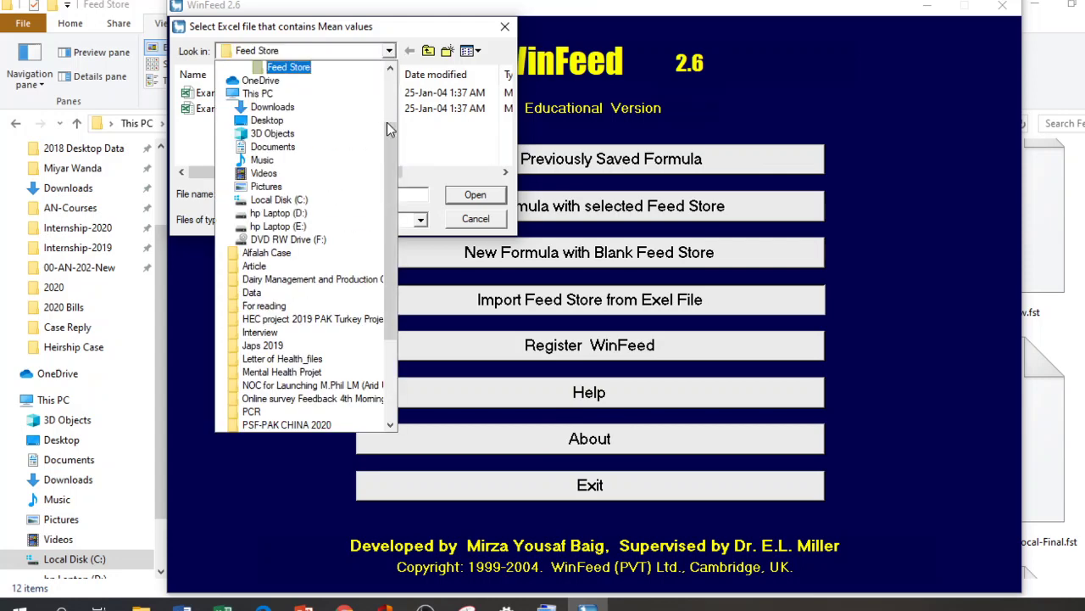
{"action": "left_click_drag", "start_coordinate": [392, 152], "coordinate": [388, 94]}
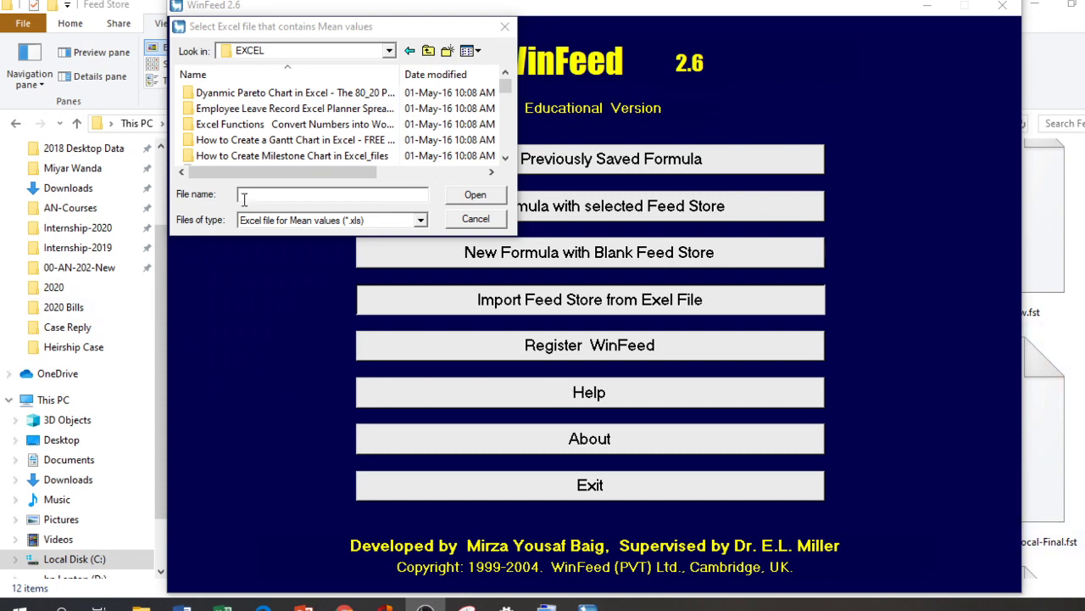
{"action": "left_click", "coordinate": [390, 51]}
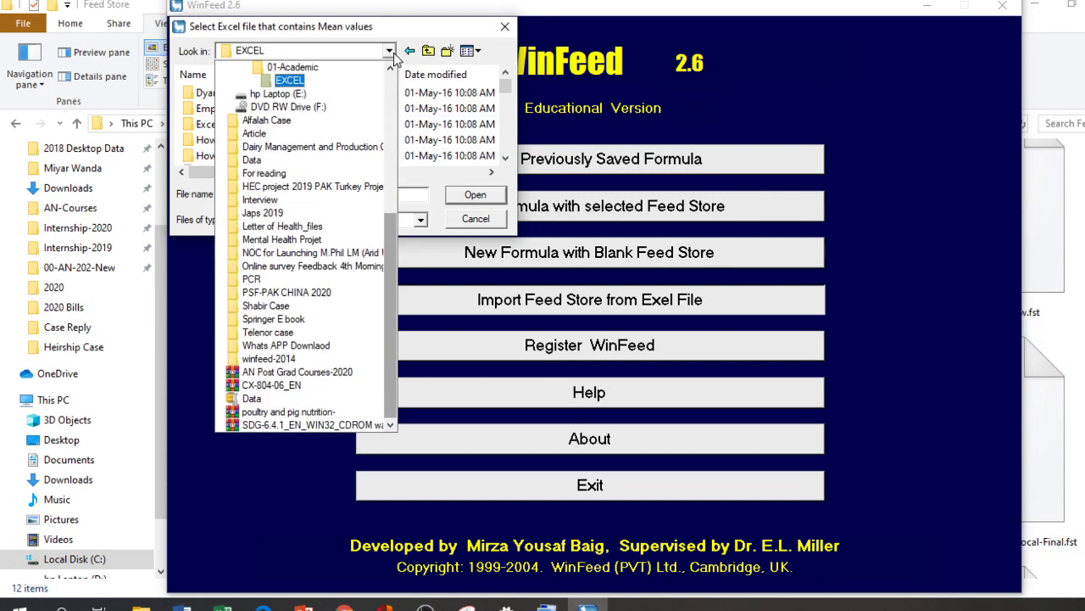
{"action": "left_click_drag", "start_coordinate": [394, 303], "coordinate": [393, 181]}
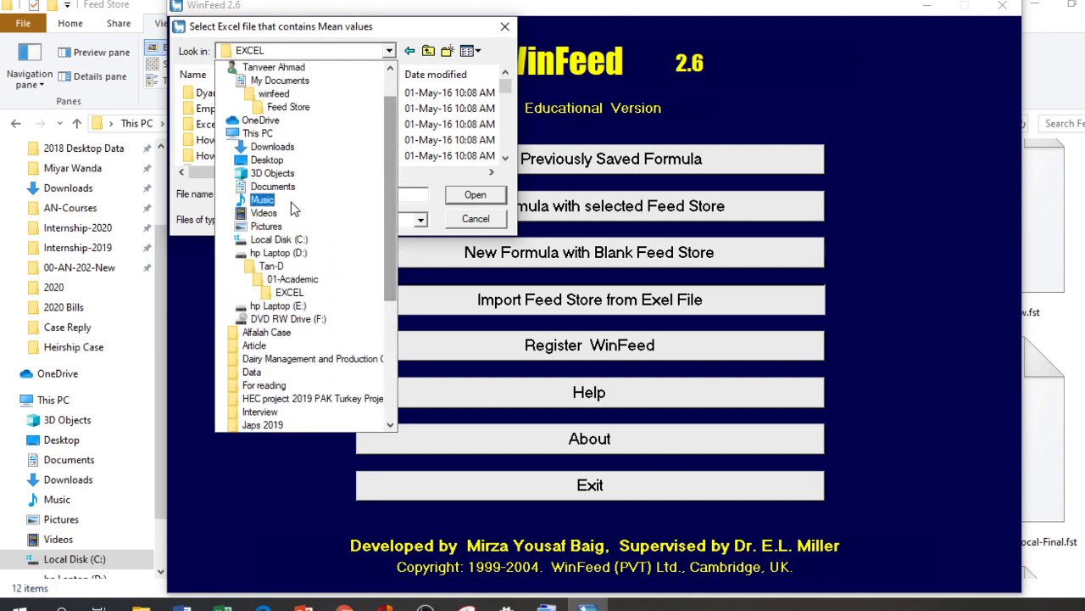
{"action": "left_click", "coordinate": [291, 159]}
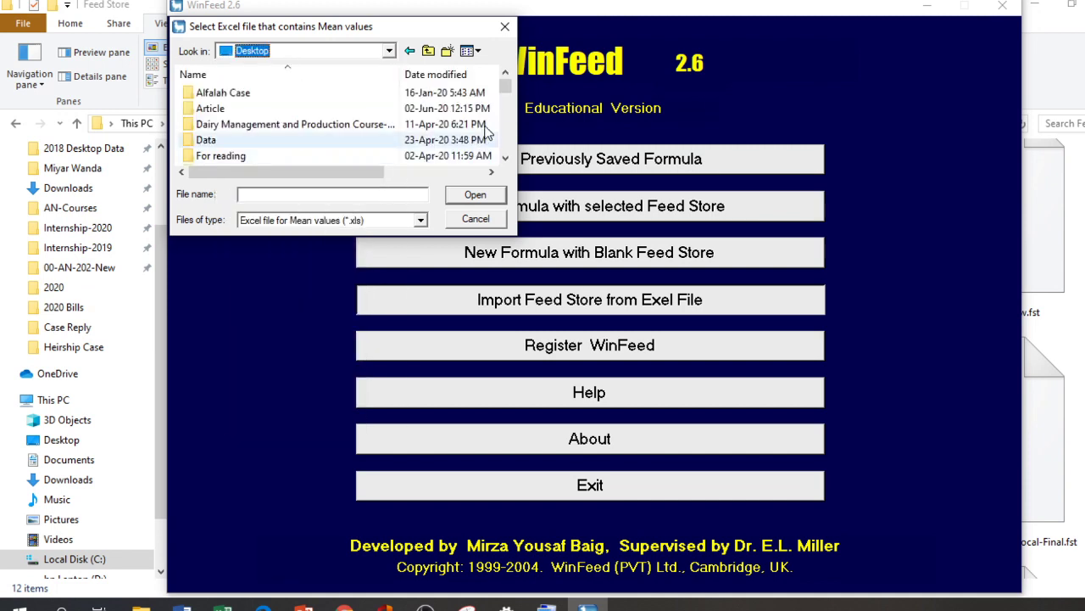
{"action": "left_click_drag", "start_coordinate": [506, 159], "coordinate": [507, 161]}
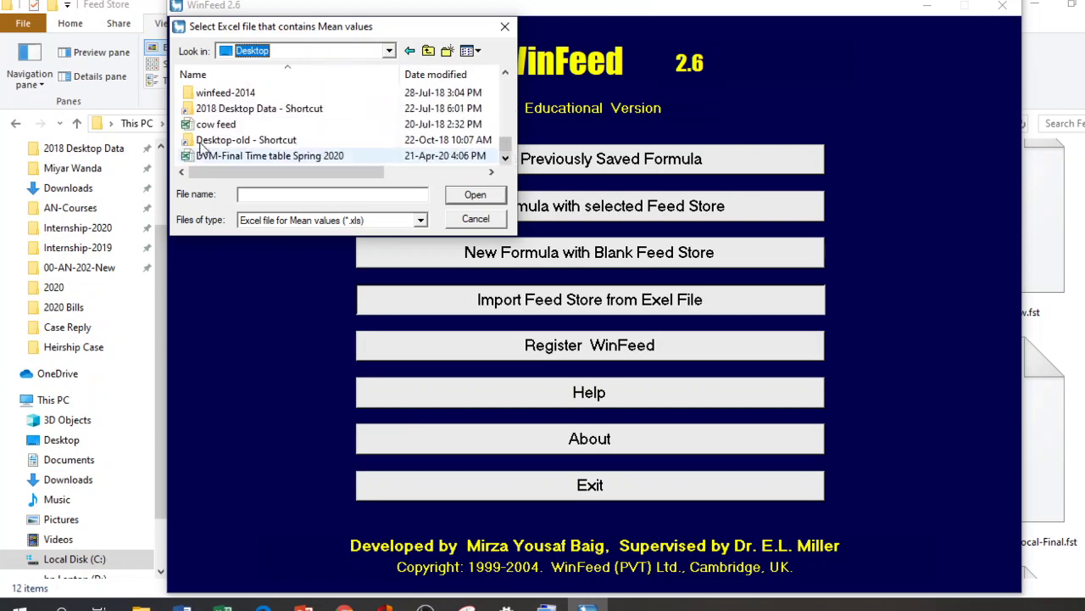
{"action": "left_click", "coordinate": [208, 124]}
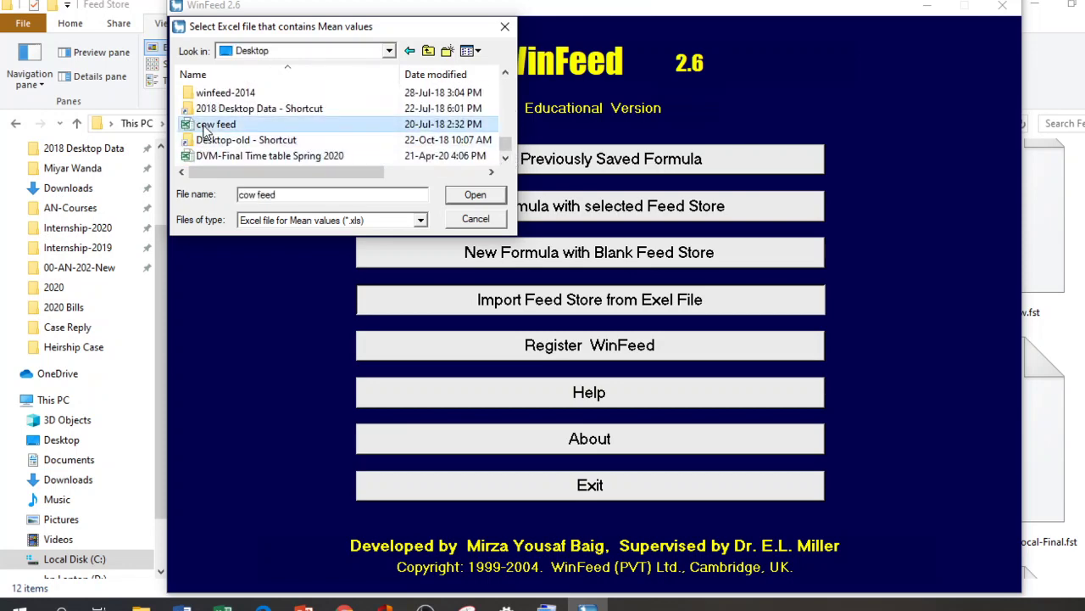
{"action": "left_click", "coordinate": [477, 198]}
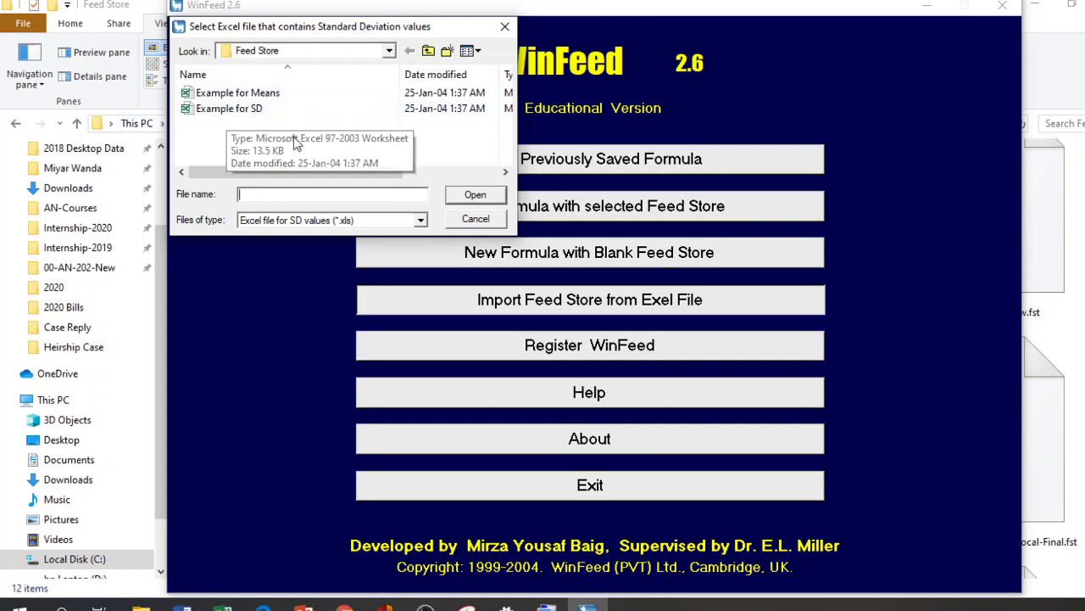
{"action": "left_click", "coordinate": [476, 219]}
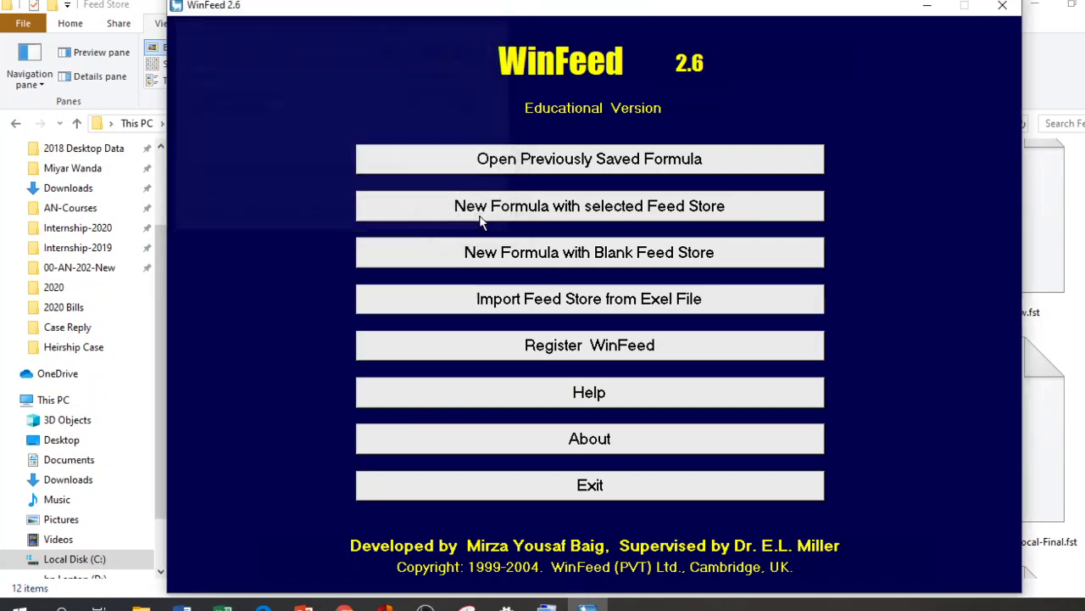
Start the feed store import from Excel again and choose the Desktop's cow feed file for the mean values.
{"action": "left_click", "coordinate": [554, 300]}
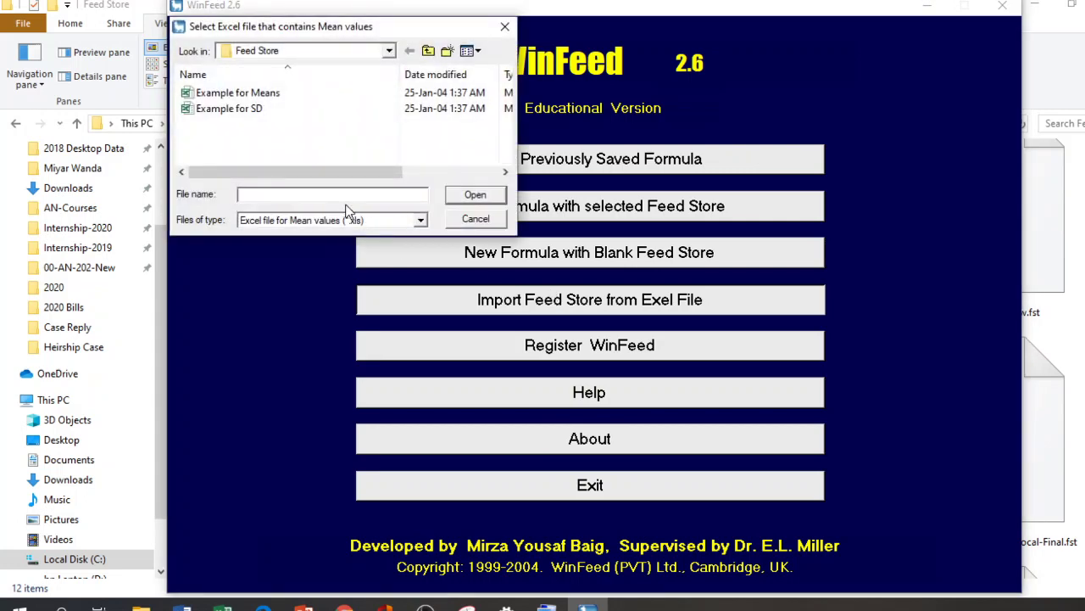
{"action": "left_click", "coordinate": [386, 51]}
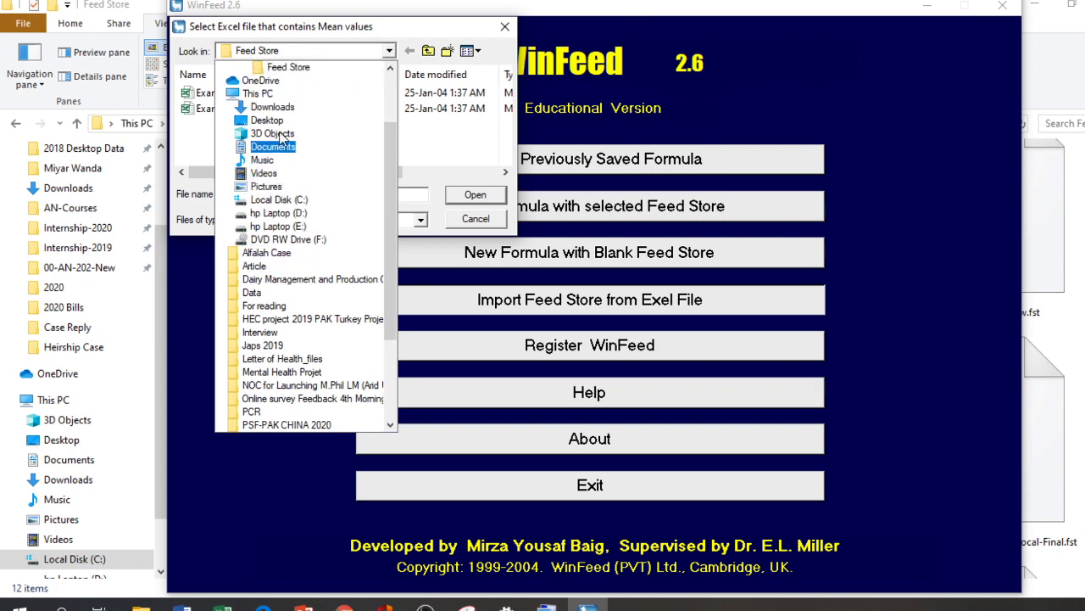
{"action": "left_click", "coordinate": [270, 120]}
{"action": "left_click_drag", "start_coordinate": [506, 83], "coordinate": [506, 157]}
{"action": "left_click", "coordinate": [216, 124]}
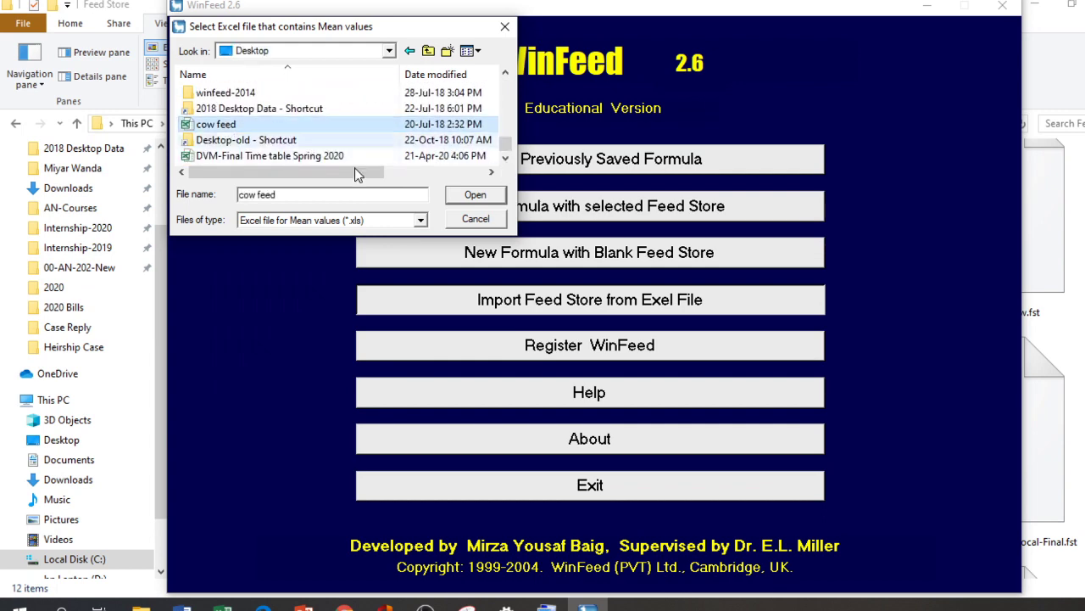
{"action": "left_click", "coordinate": [451, 197]}
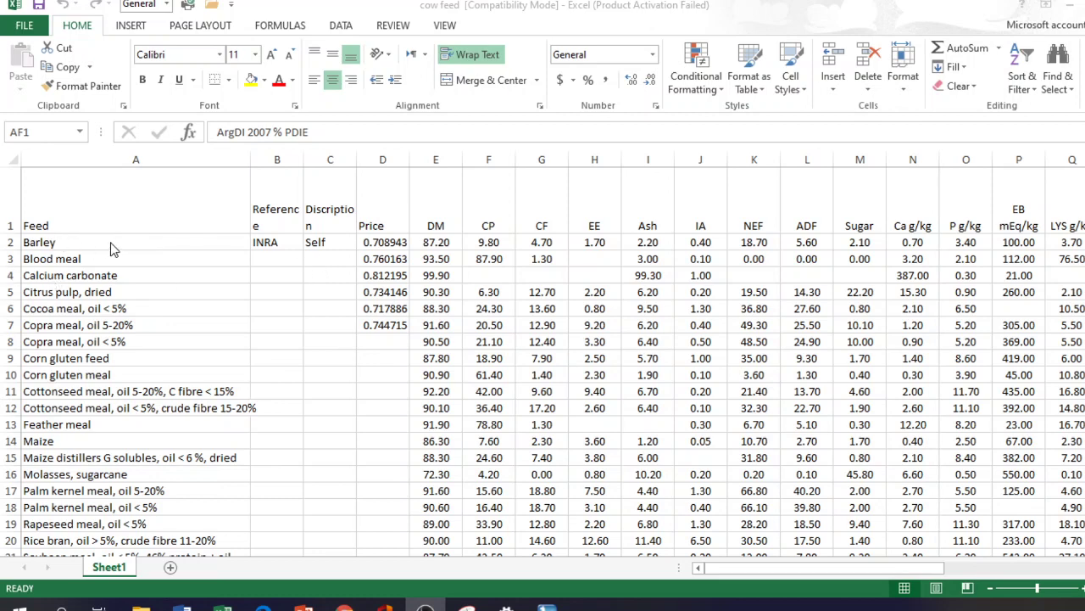
In the cow feed workbook in Excel, change the first feed name in cell A2 to "cow".
{"action": "left_click", "coordinate": [54, 243]}
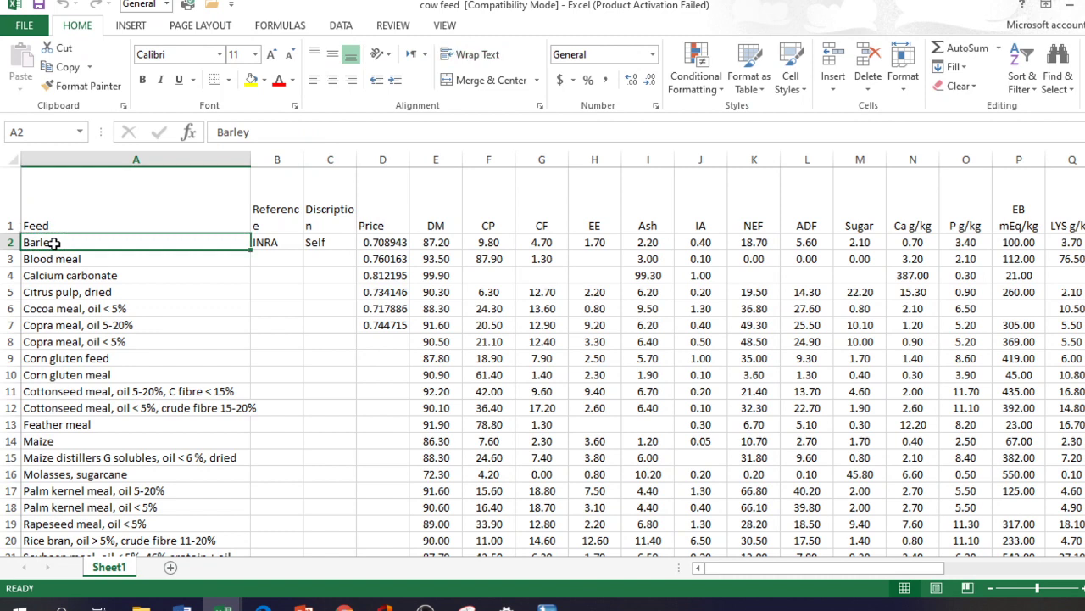
{"action": "type", "text": "v"}
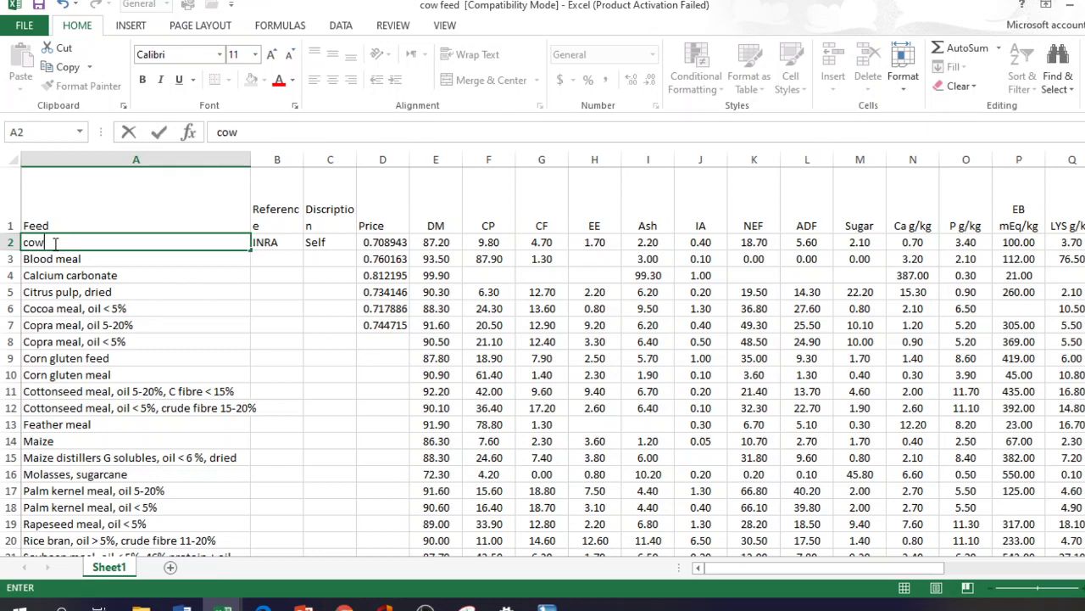
{"action": "type", "text": "ow"}
{"action": "key", "text": "Return"}
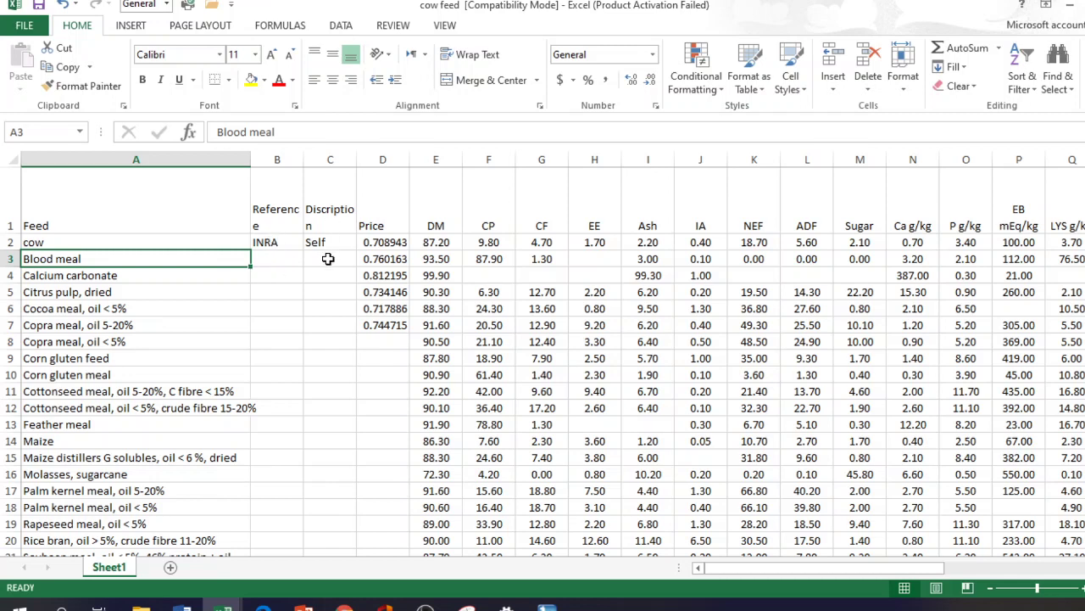
Set the first feed's price in D2 to 100 and fill it down the Price column through row 18.
{"action": "left_click", "coordinate": [393, 244]}
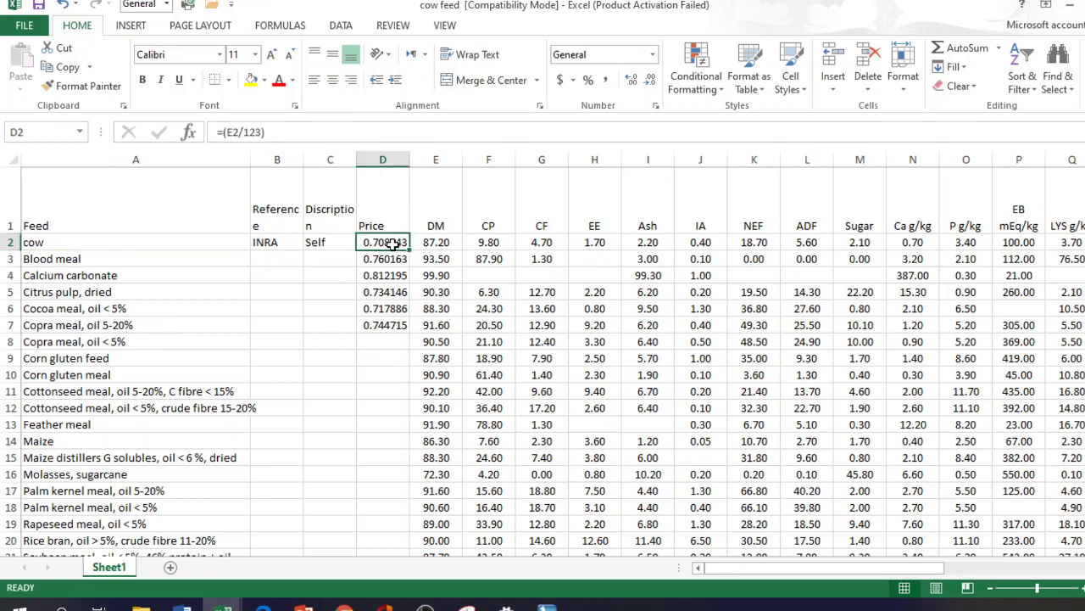
{"action": "type", "text": "100"}
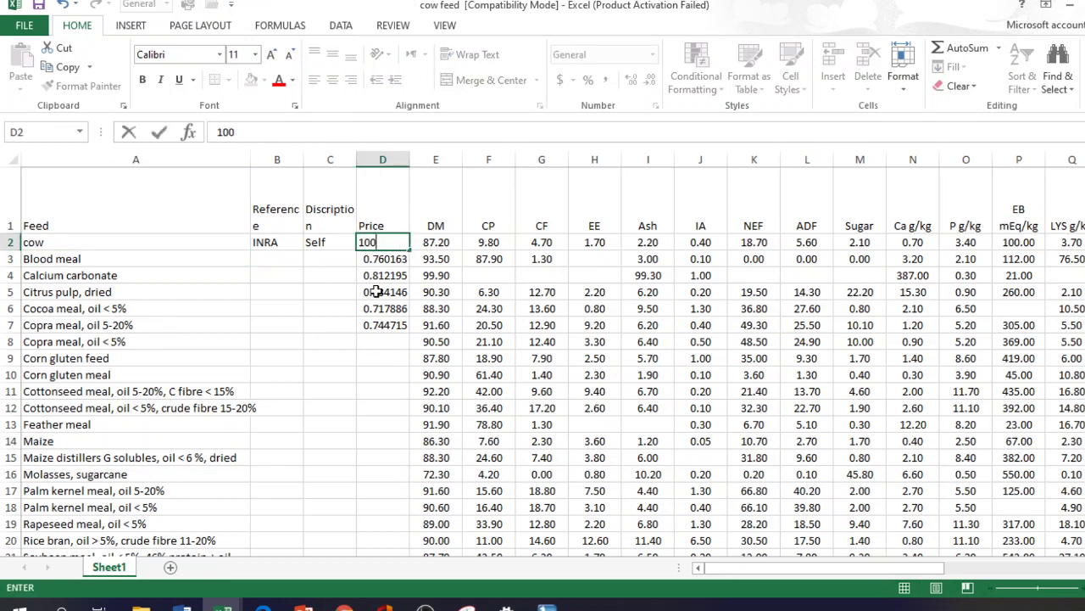
{"action": "left_click", "coordinate": [371, 292]}
{"action": "left_click", "coordinate": [386, 241]}
{"action": "right_click", "coordinate": [383, 242]}
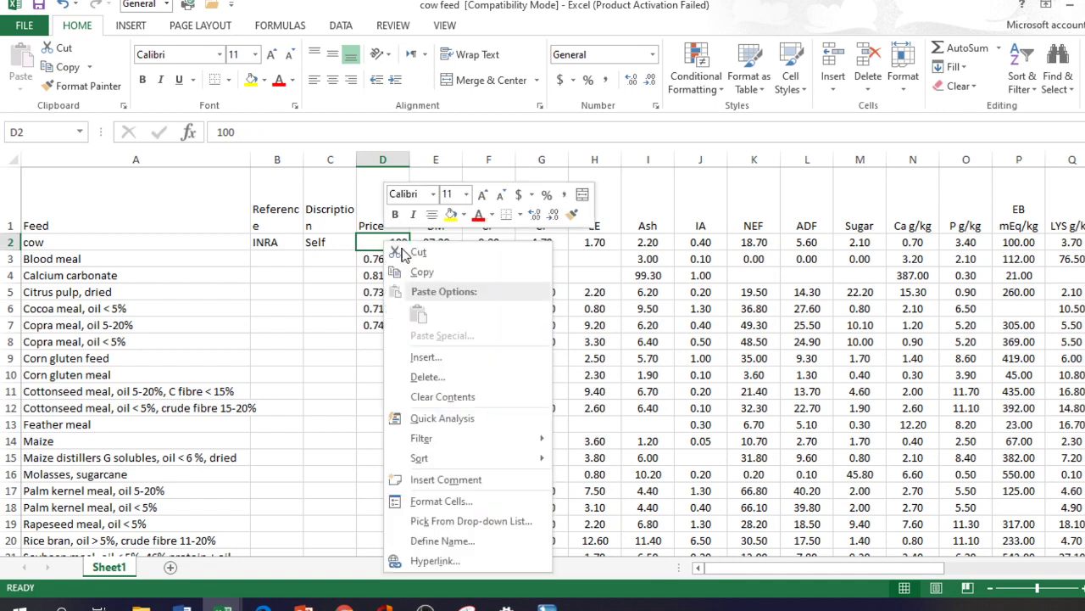
{"action": "key", "text": "Escape"}
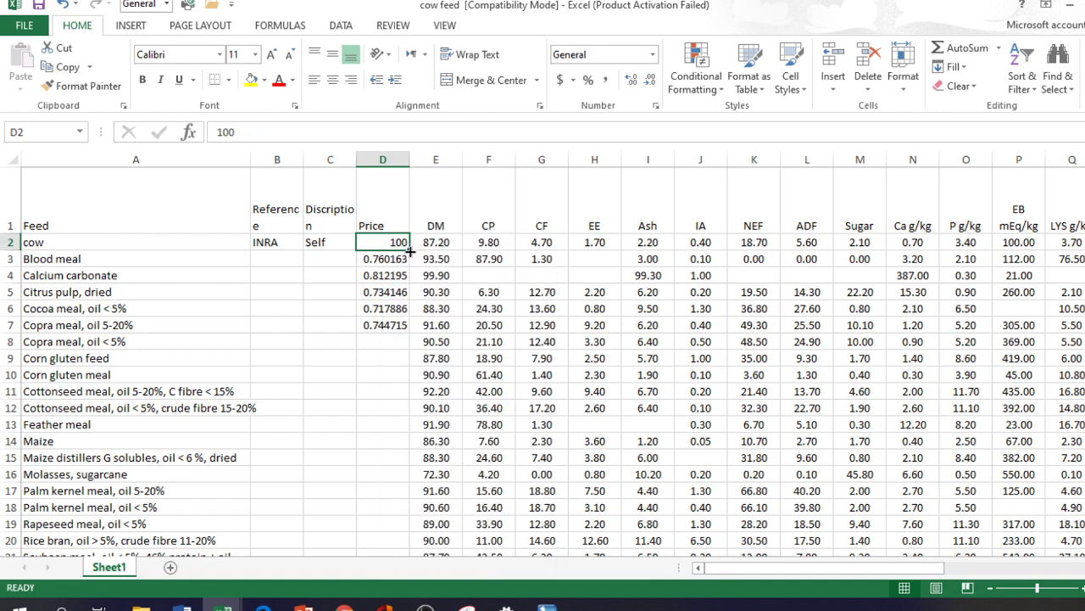
{"action": "left_click_drag", "start_coordinate": [410, 251], "coordinate": [414, 513]}
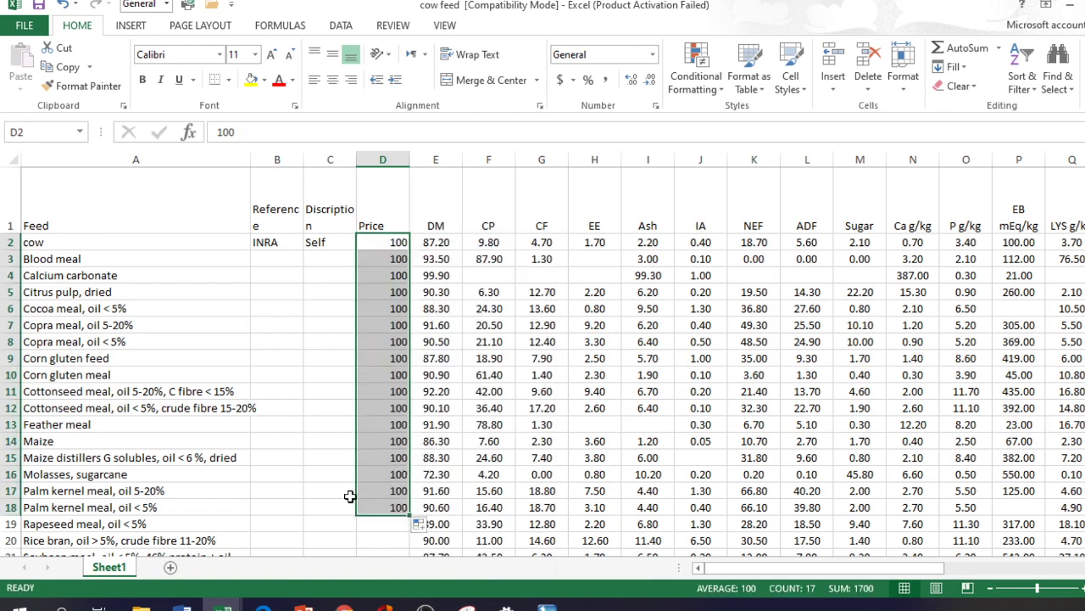
{"action": "left_click", "coordinate": [319, 497]}
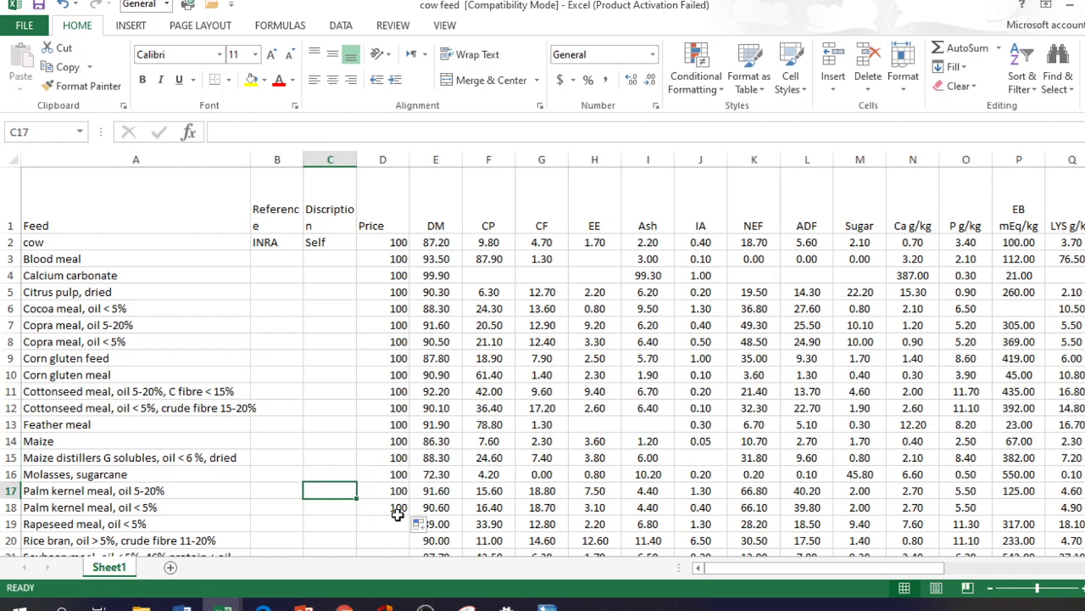
{"action": "left_click", "coordinate": [88, 536]}
{"action": "left_click", "coordinate": [387, 526]}
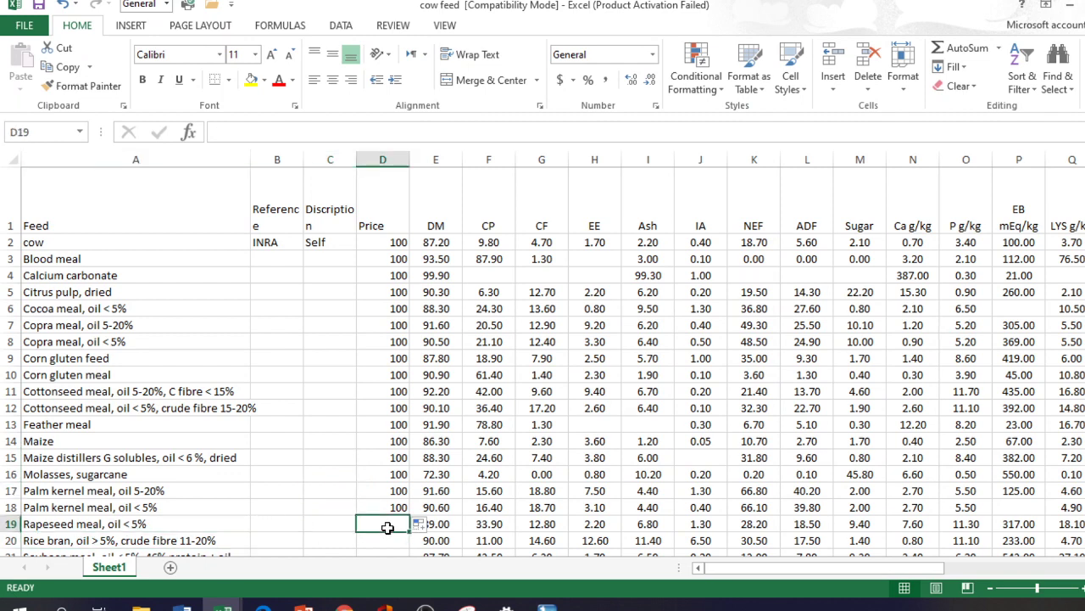
{"action": "left_click_drag", "start_coordinate": [141, 526], "coordinate": [405, 523]}
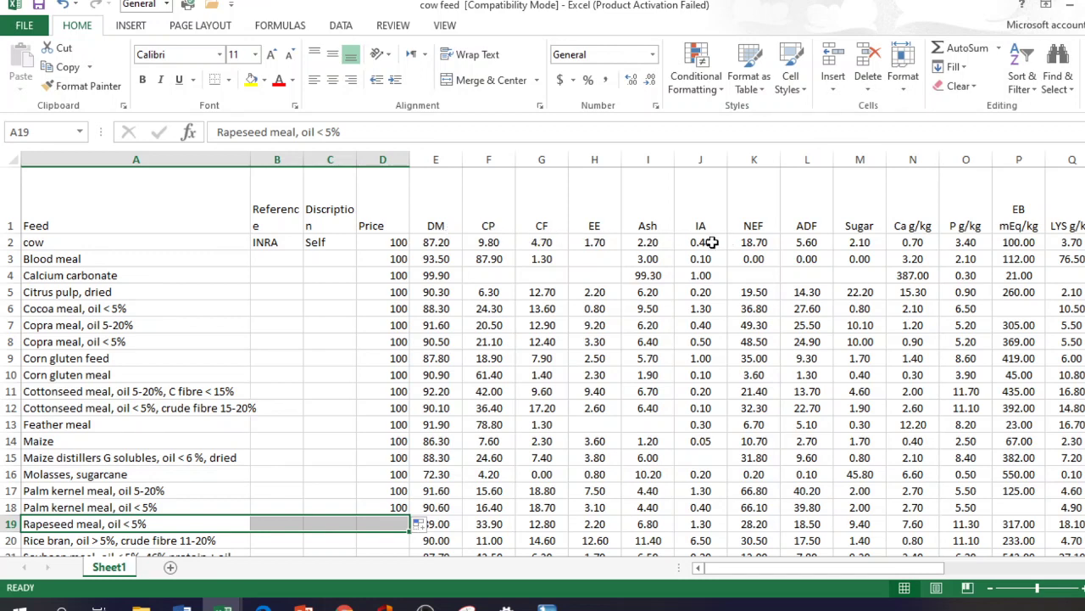
Delete columns K through AG, from NEF onward, and save and close the cow feed workbook.
{"action": "left_click_drag", "start_coordinate": [763, 159], "coordinate": [1009, 159]}
{"action": "right_click", "coordinate": [616, 240]}
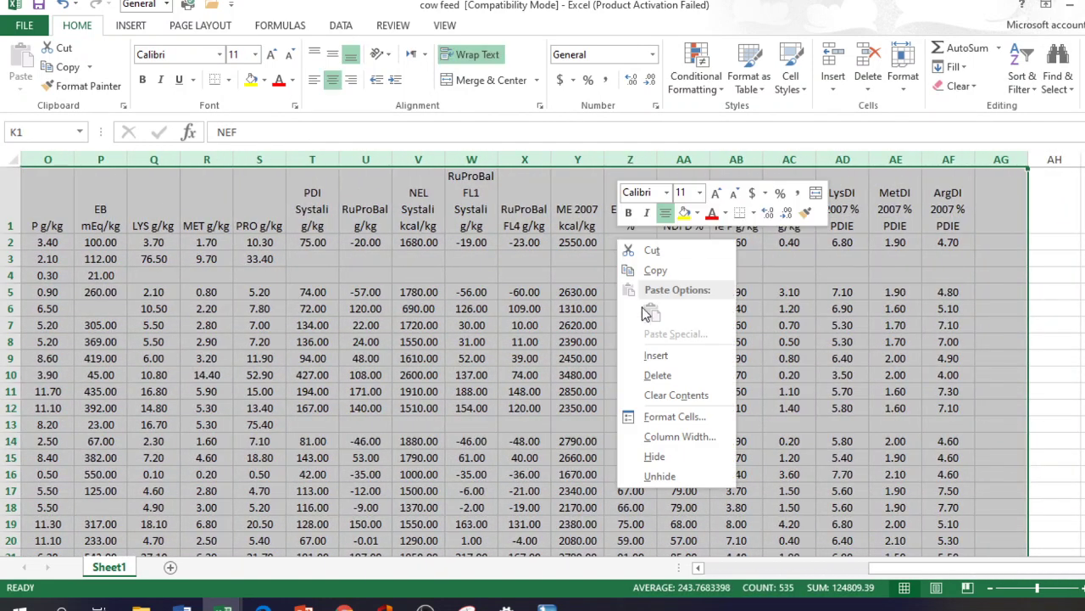
{"action": "left_click", "coordinate": [658, 373]}
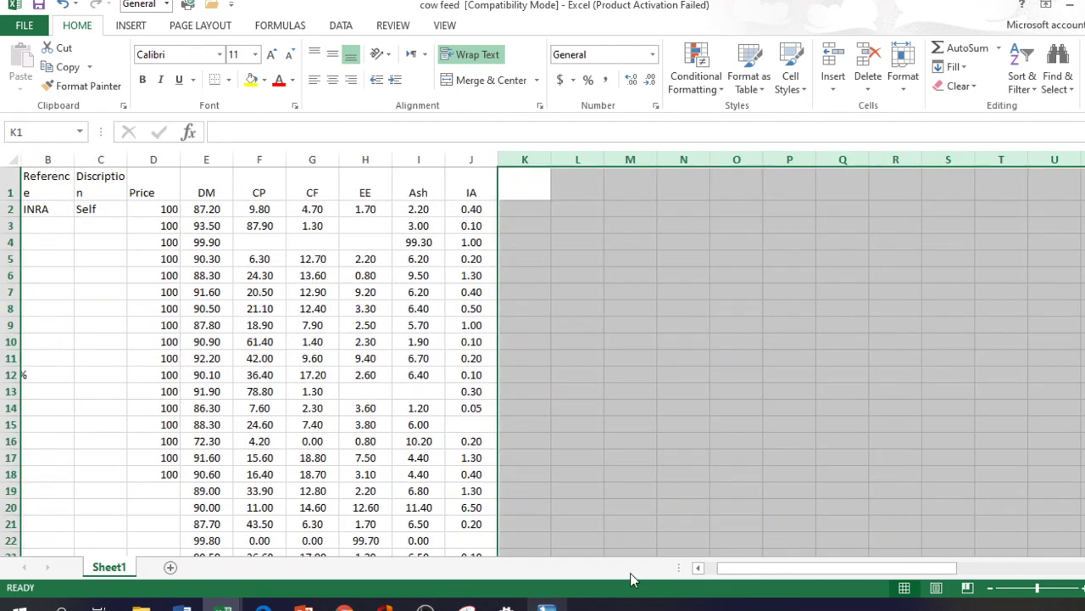
{"action": "left_click", "coordinate": [698, 568]}
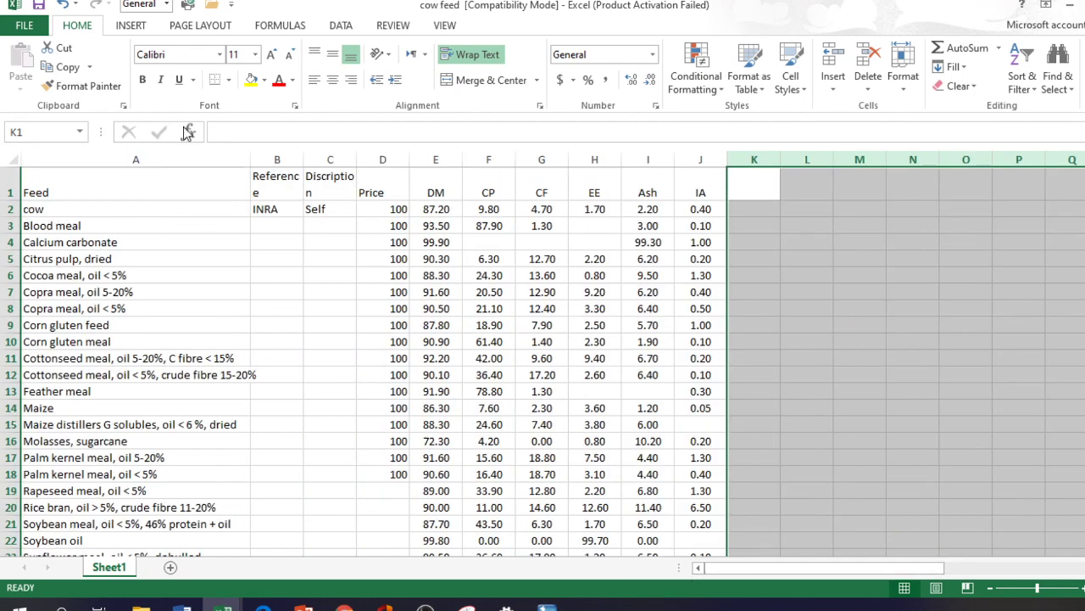
{"action": "left_click", "coordinate": [38, 8]}
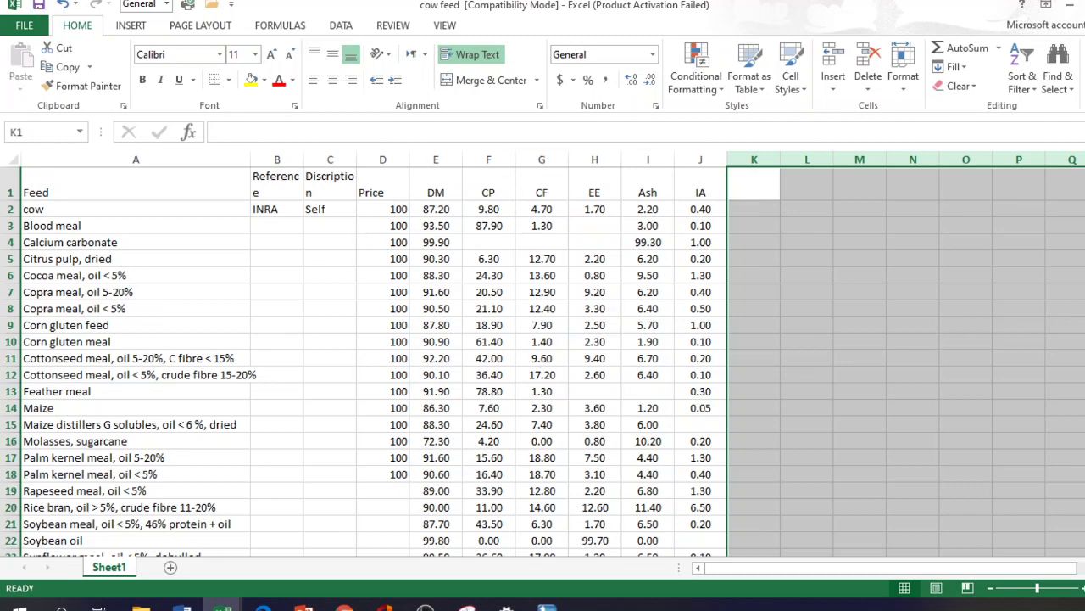
{"action": "left_click", "coordinate": [562, 210]}
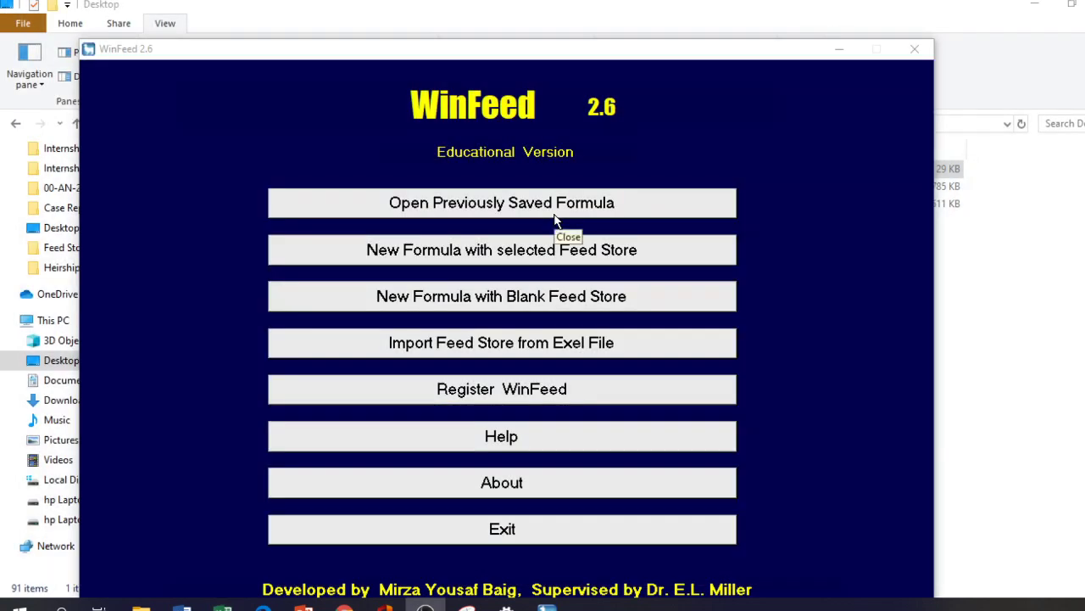
In WinFeed, import a feed store from Excel using the edited cow feed file on the Desktop for the mean values.
{"action": "left_click", "coordinate": [434, 341]}
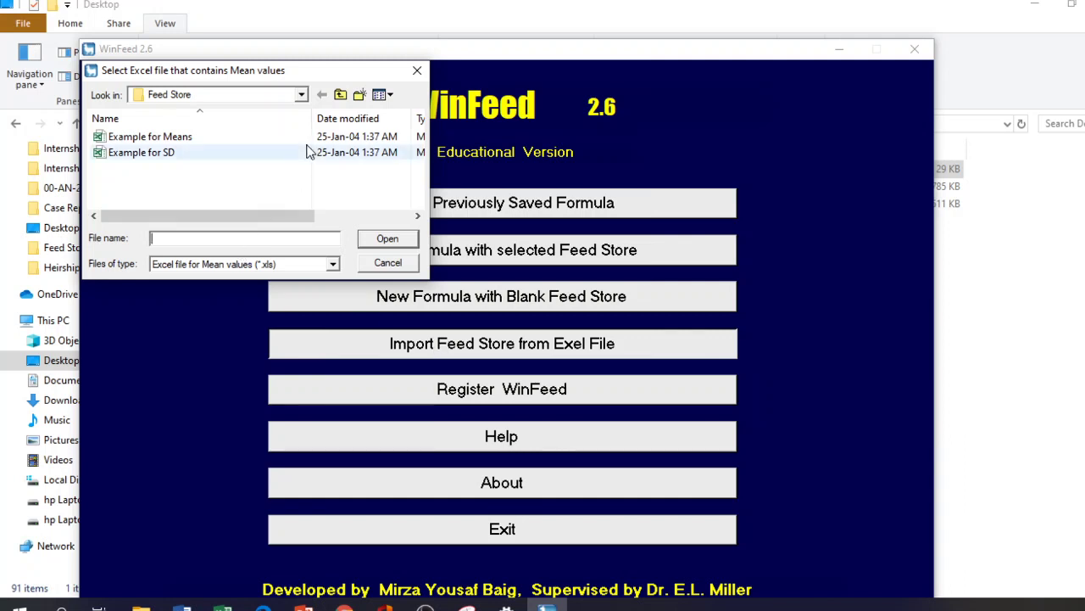
{"action": "left_click", "coordinate": [301, 95]}
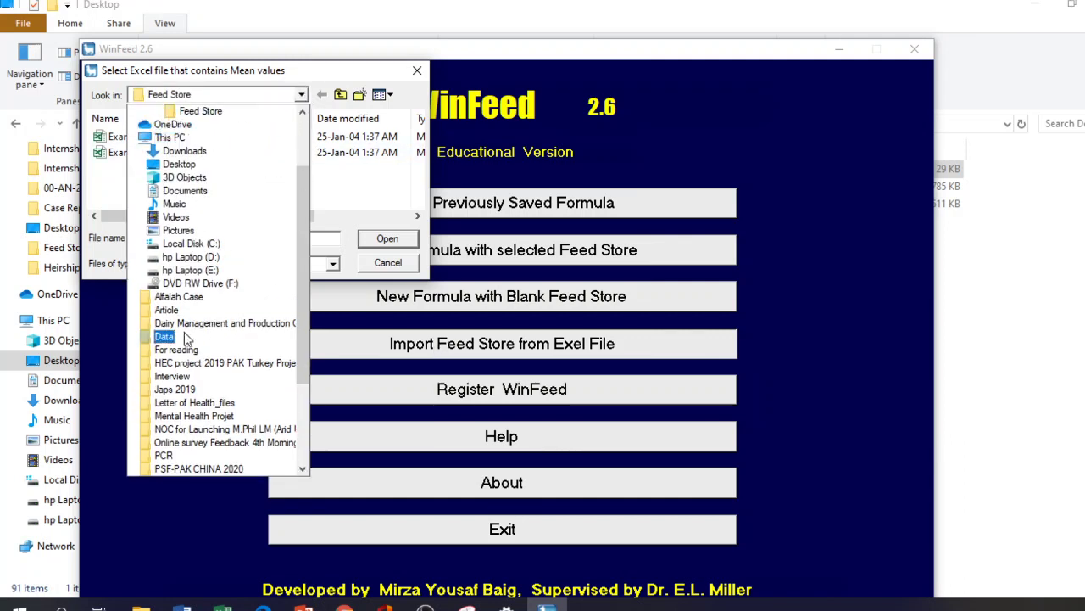
{"action": "left_click", "coordinate": [195, 165]}
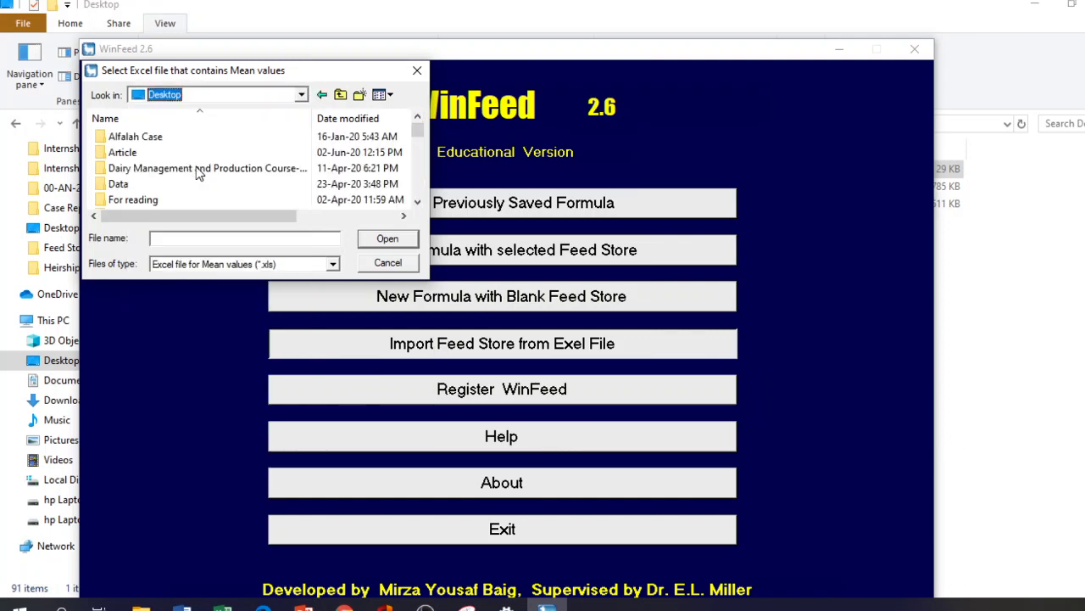
{"action": "left_click_drag", "start_coordinate": [417, 137], "coordinate": [416, 185]}
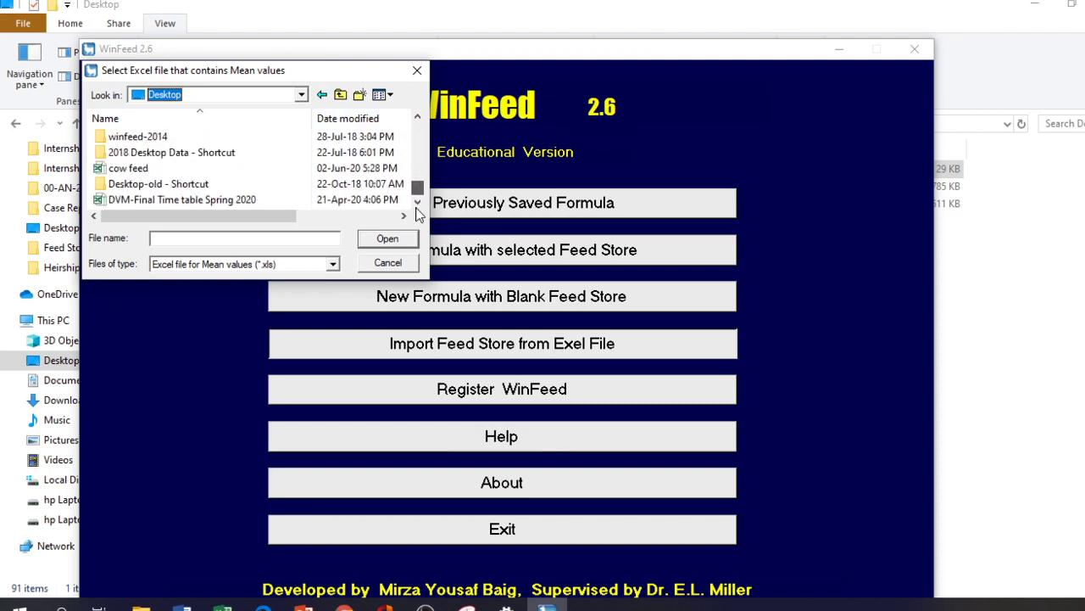
{"action": "left_click", "coordinate": [128, 168]}
{"action": "left_click", "coordinate": [385, 239]}
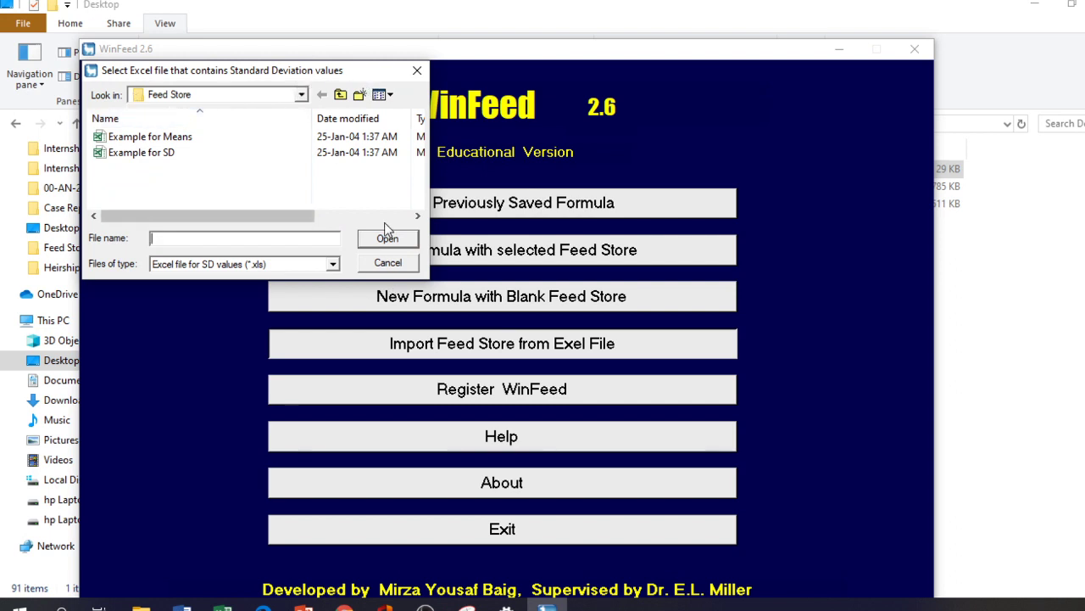
Try to finish the feed store import using the Desktop cow feed file for the standard deviation values and a dry matter (DM) base.
{"action": "left_click", "coordinate": [301, 94]}
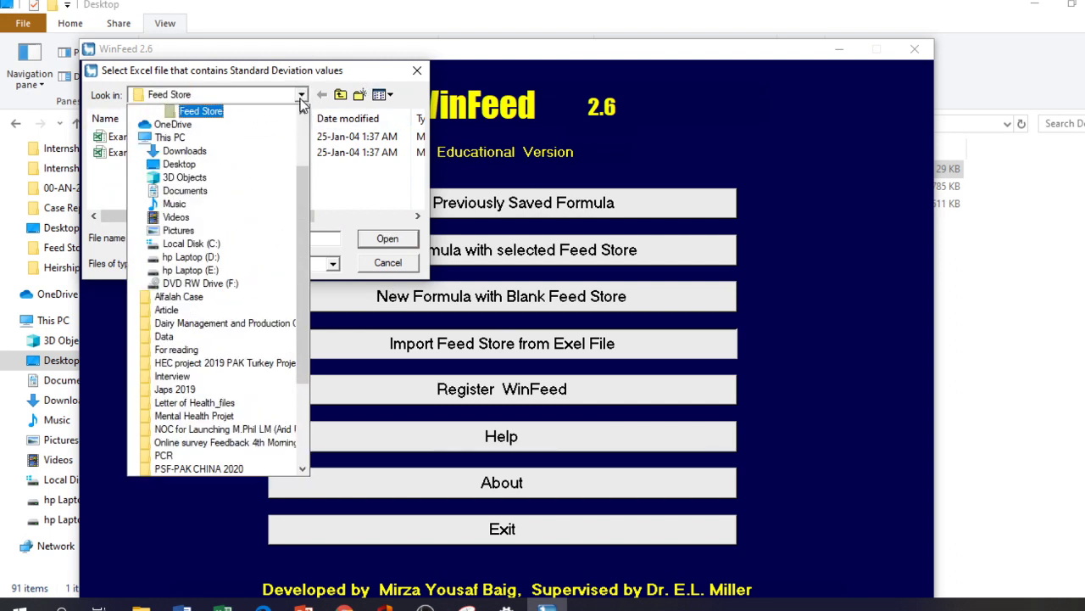
{"action": "left_click_drag", "start_coordinate": [305, 207], "coordinate": [304, 339]}
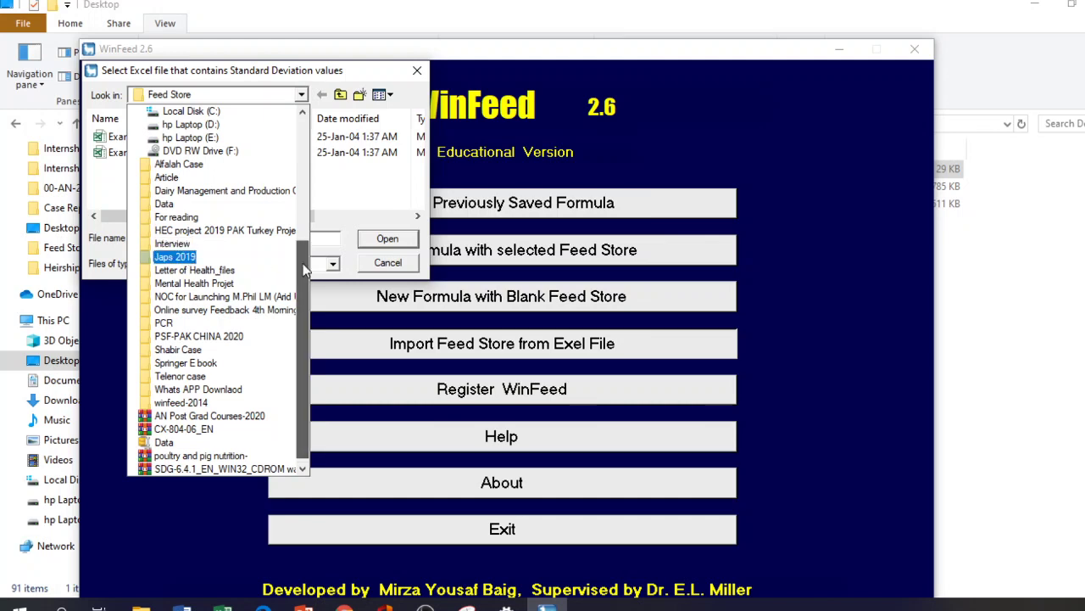
{"action": "left_click_drag", "start_coordinate": [305, 268], "coordinate": [302, 201]}
{"action": "left_click", "coordinate": [174, 164]}
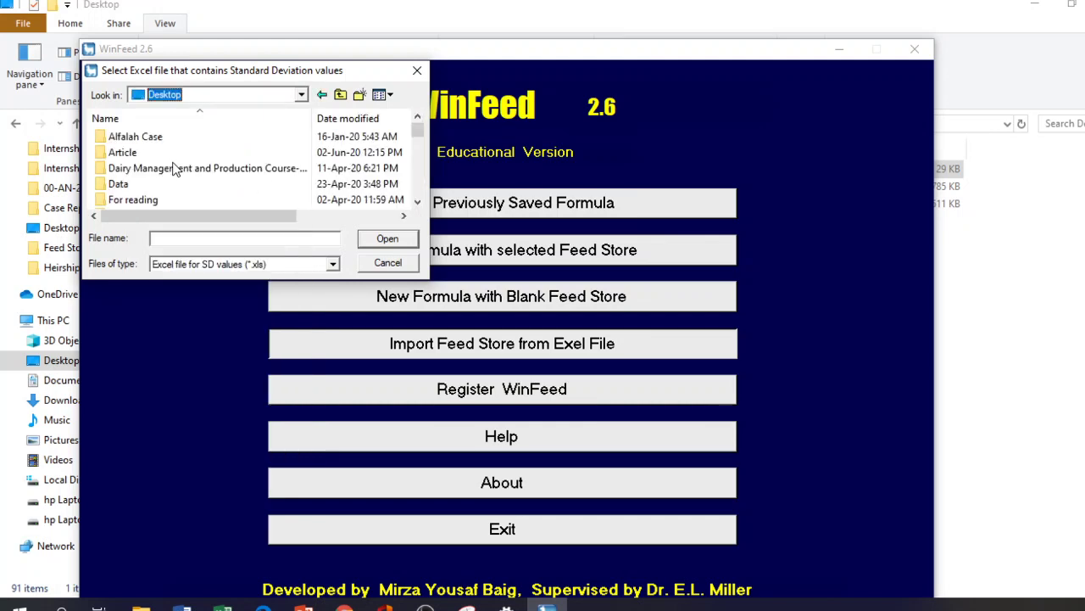
{"action": "left_click_drag", "start_coordinate": [416, 133], "coordinate": [417, 188]}
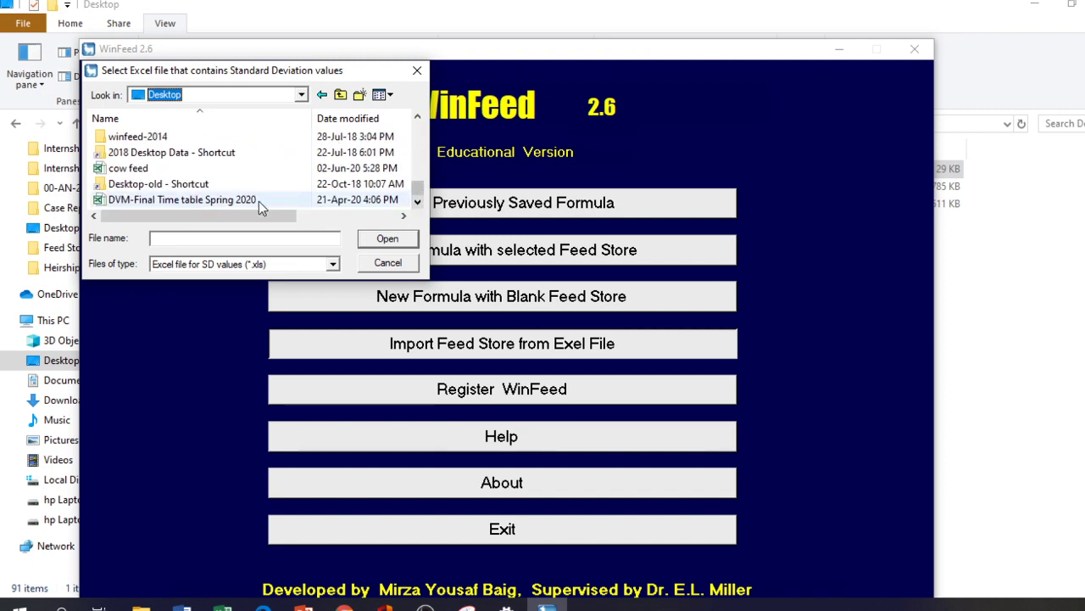
{"action": "left_click", "coordinate": [136, 168]}
{"action": "left_click", "coordinate": [388, 238]}
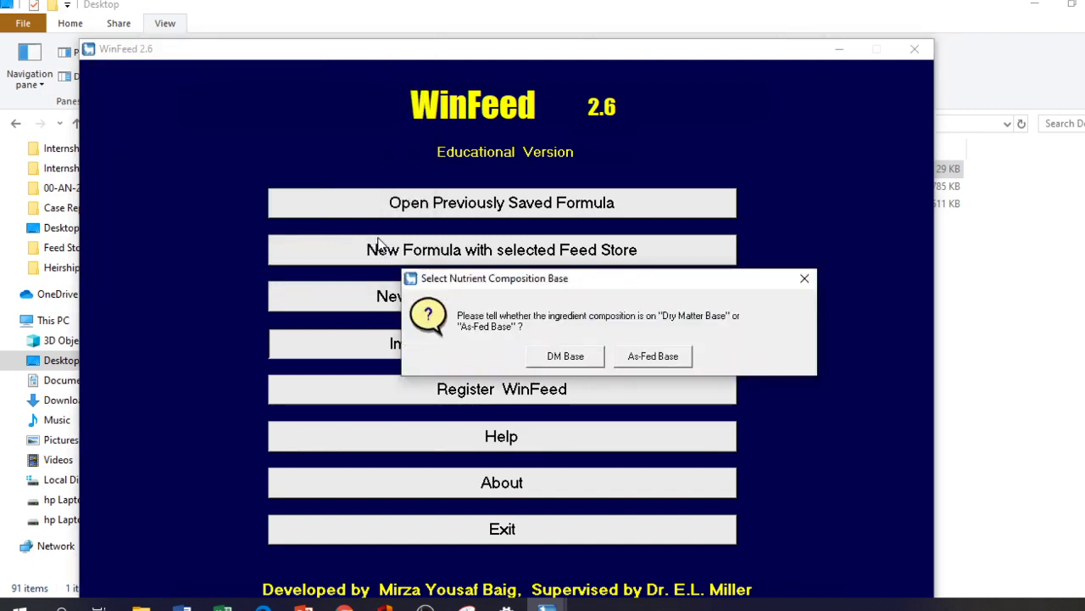
{"action": "left_click", "coordinate": [566, 357]}
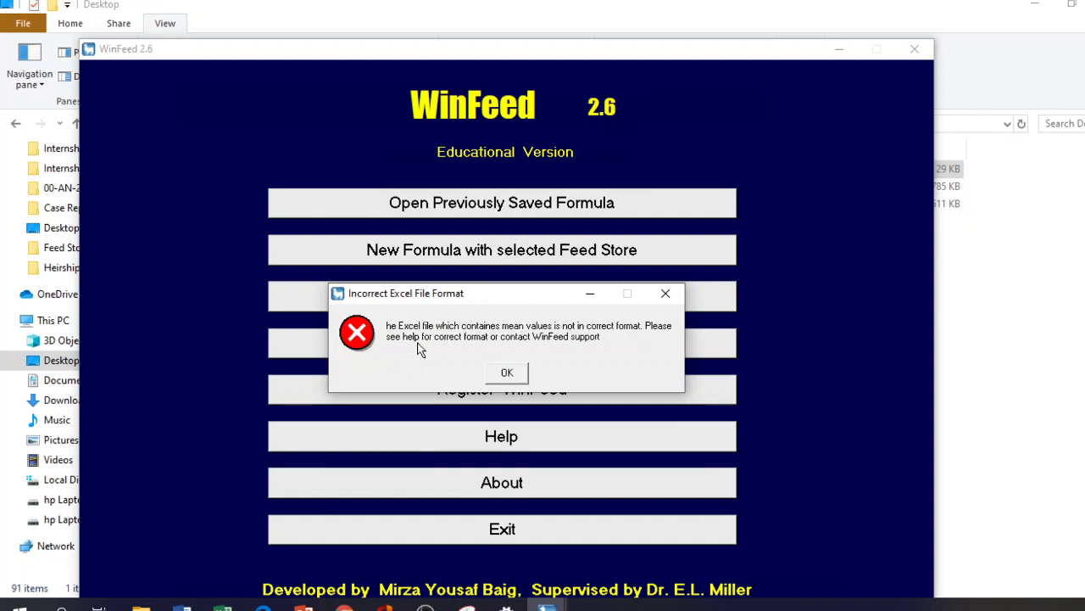
{"action": "left_click", "coordinate": [509, 374]}
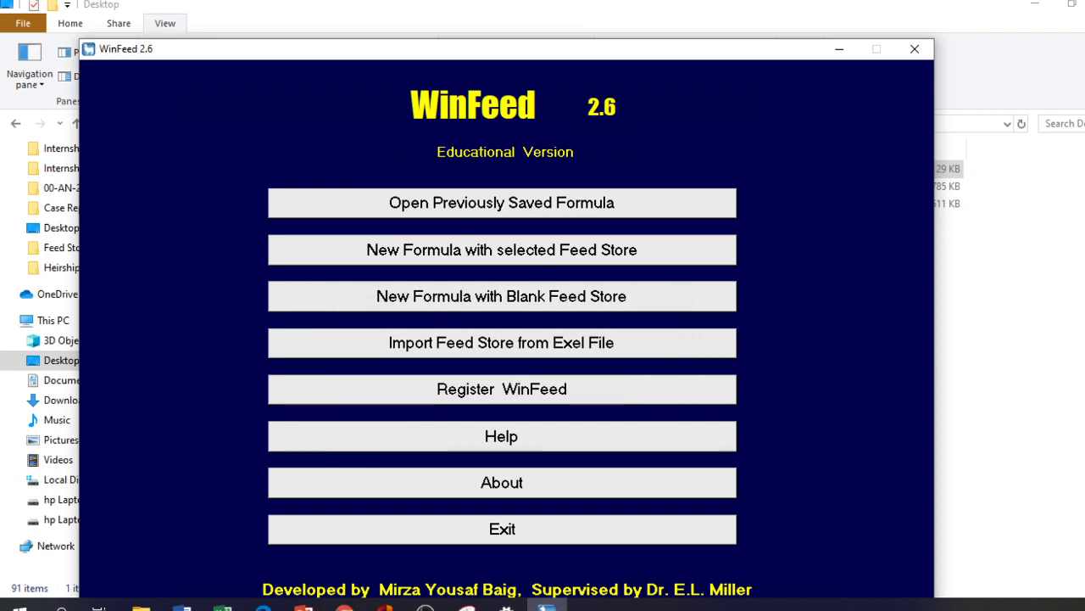
{"action": "left_click", "coordinate": [425, 607]}
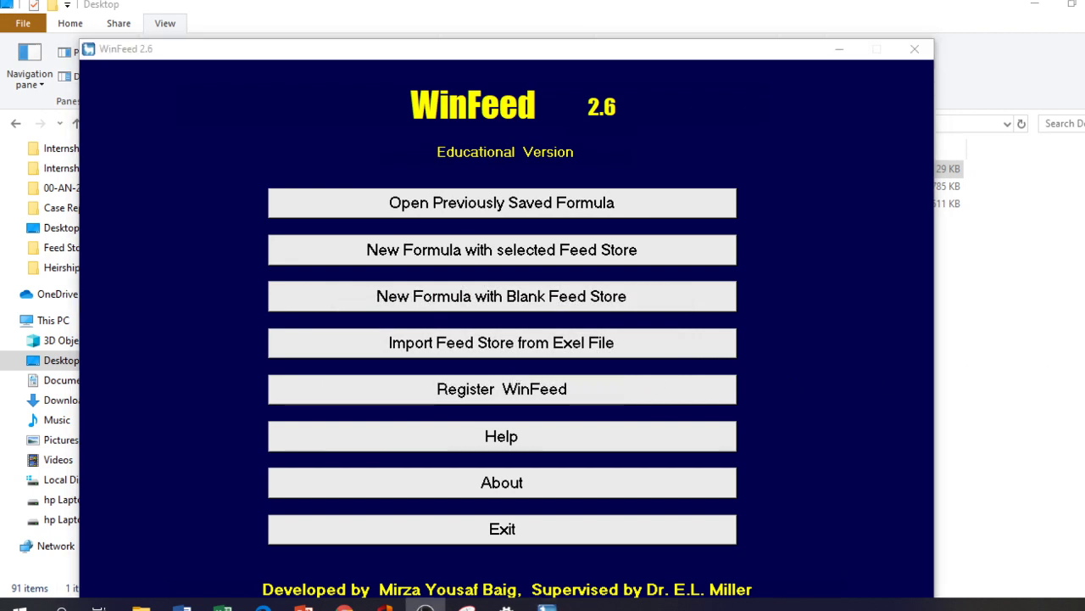